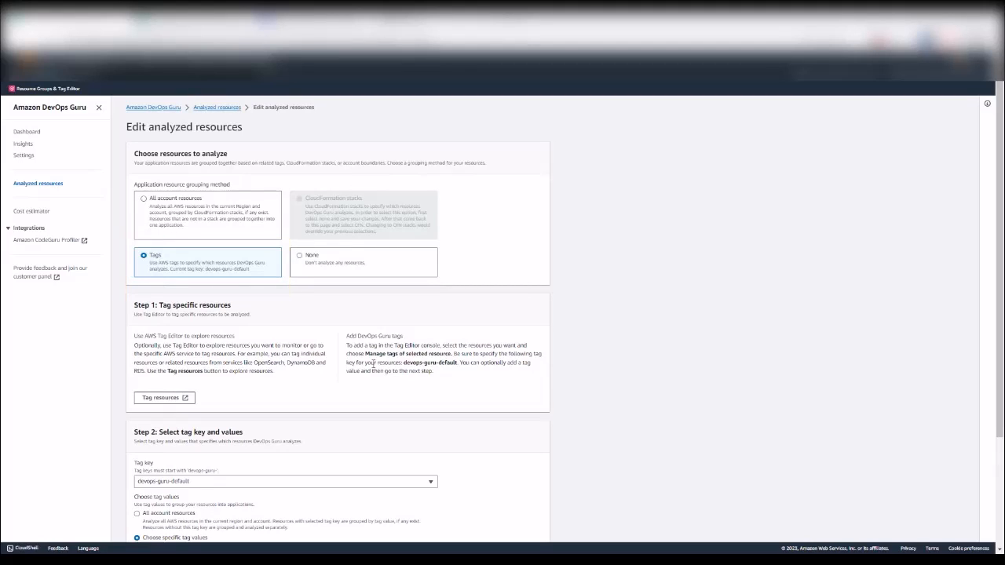
{"action": "scroll", "coordinate": [460, 400], "scroll_direction": "down", "scroll_amount": 1}
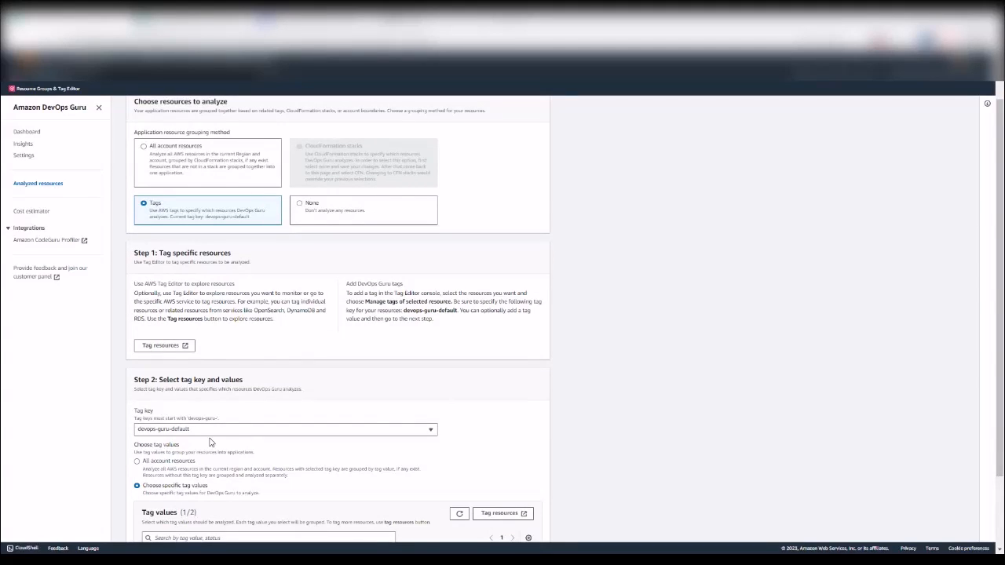
{"action": "scroll", "coordinate": [335, 415], "scroll_direction": "up", "scroll_amount": 1}
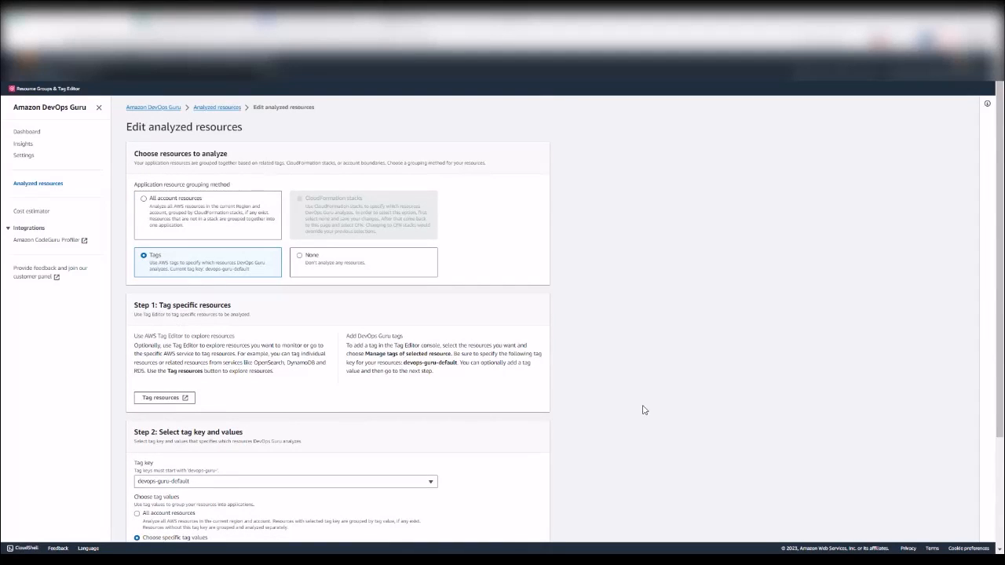
{"action": "scroll", "coordinate": [223, 394], "scroll_direction": "down", "scroll_amount": 2}
{"action": "scroll", "coordinate": [223, 394], "scroll_direction": "down", "scroll_amount": 1}
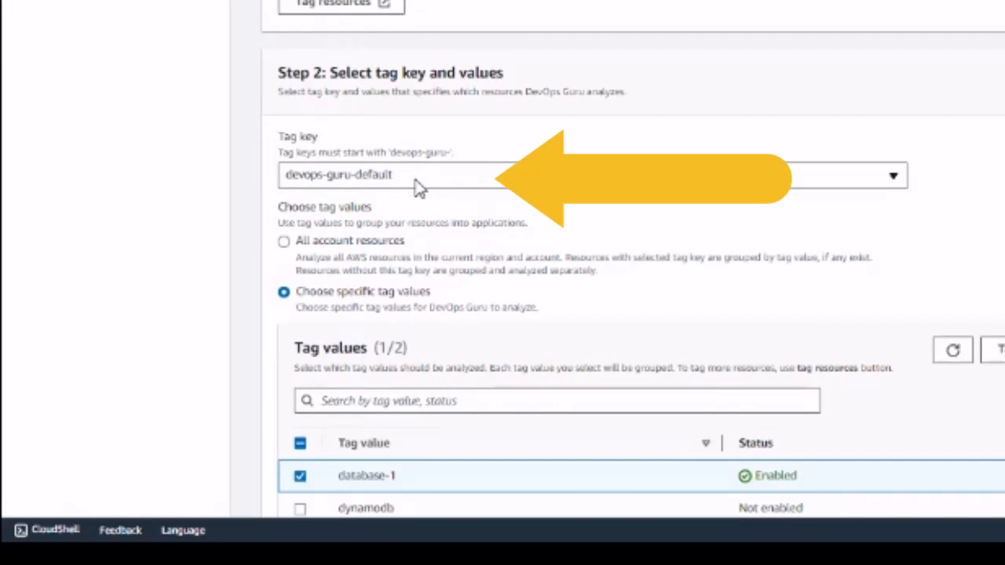
{"action": "scroll", "coordinate": [550, 274], "scroll_direction": "down", "scroll_amount": 2}
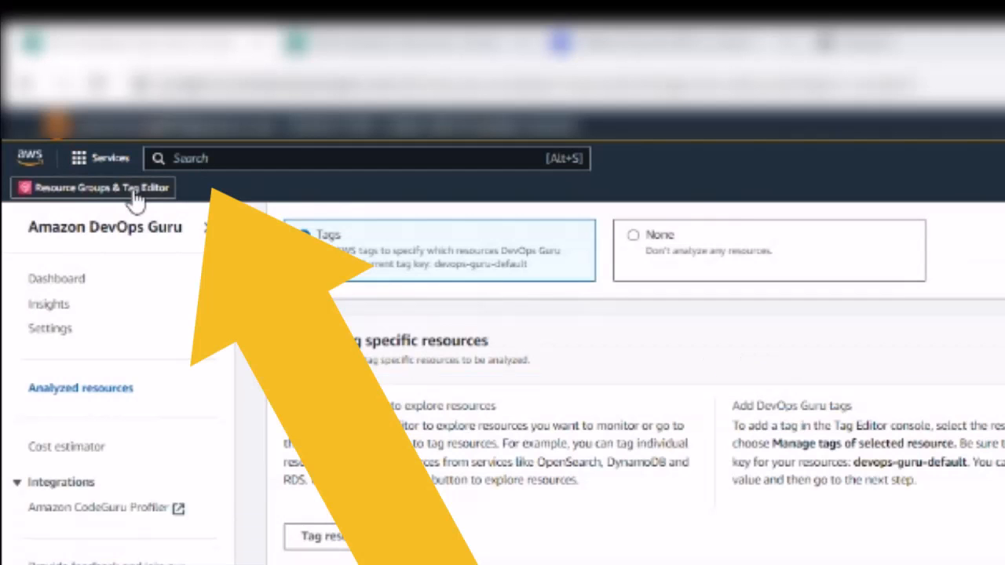
Step: Search the console for 'tag editor' and go to the Tag Editor feature
{"action": "left_click", "coordinate": [221, 160]}
{"action": "type", "text": "tag"}
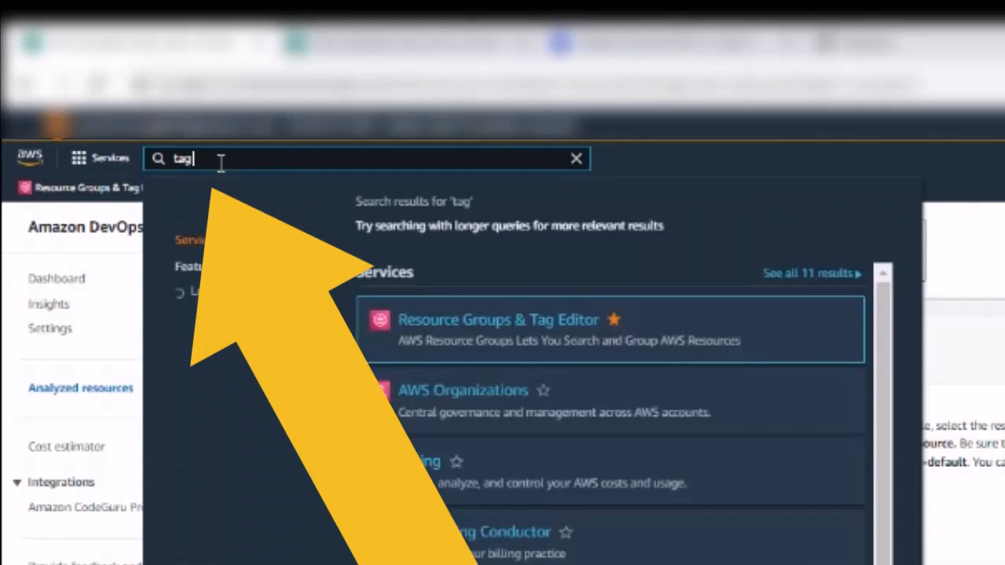
{"action": "type", "text": " editor"}
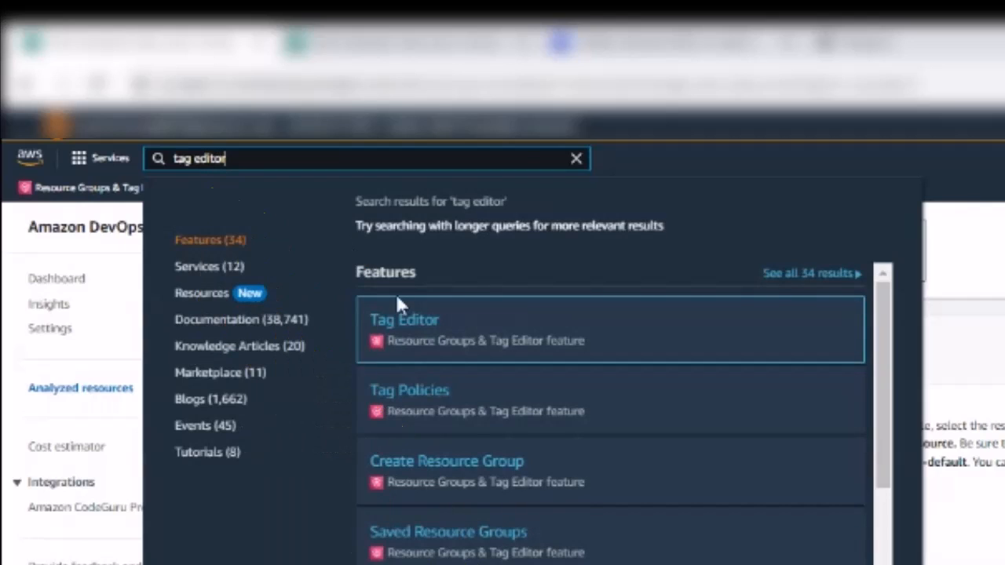
{"action": "left_click", "coordinate": [391, 329]}
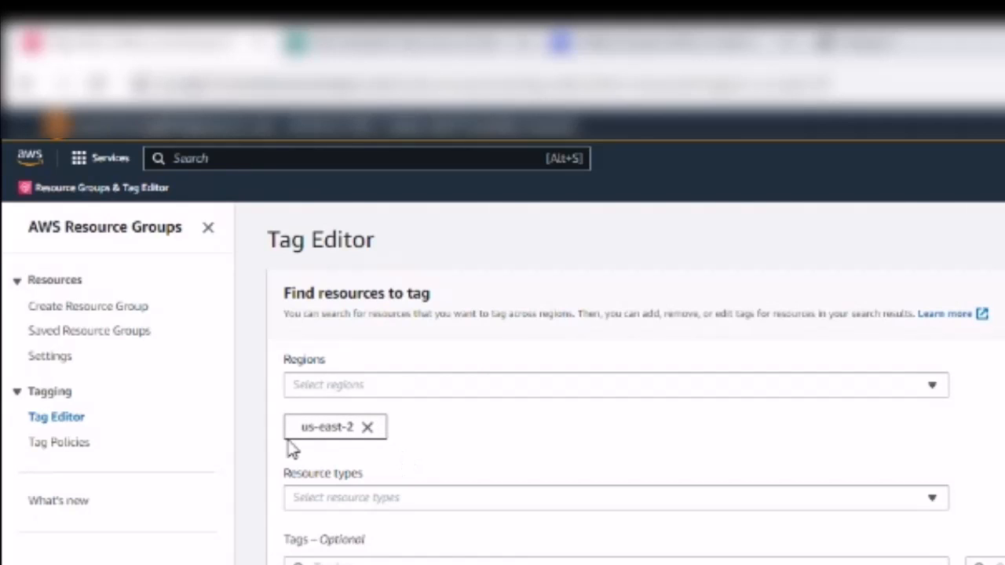
Step: Filter resource types to AWS::DynamoDB::Table and AWS::RDS::DBInstance and search, finding 7 resources
{"action": "left_click", "coordinate": [353, 503]}
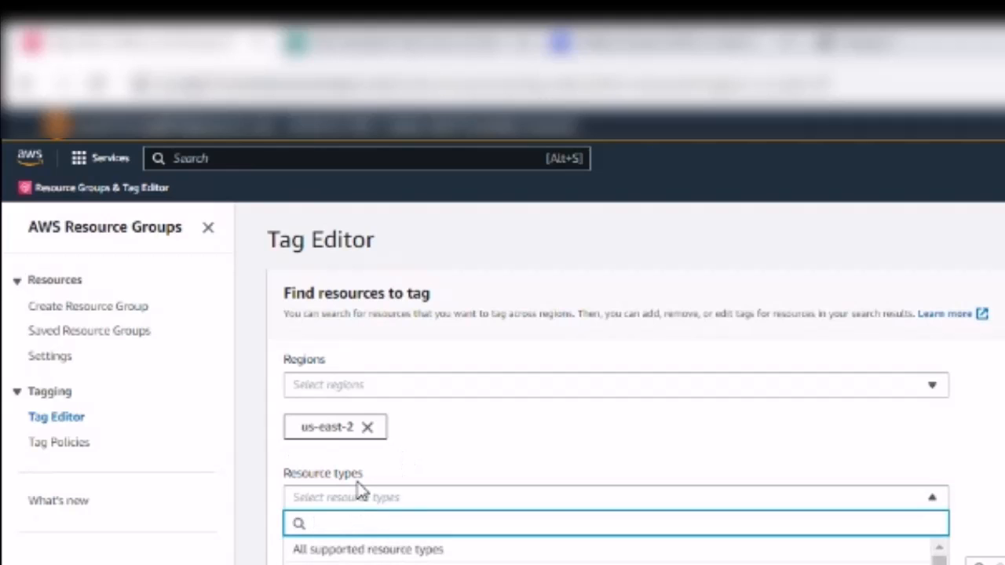
{"action": "type", "text": "dynamodb"}
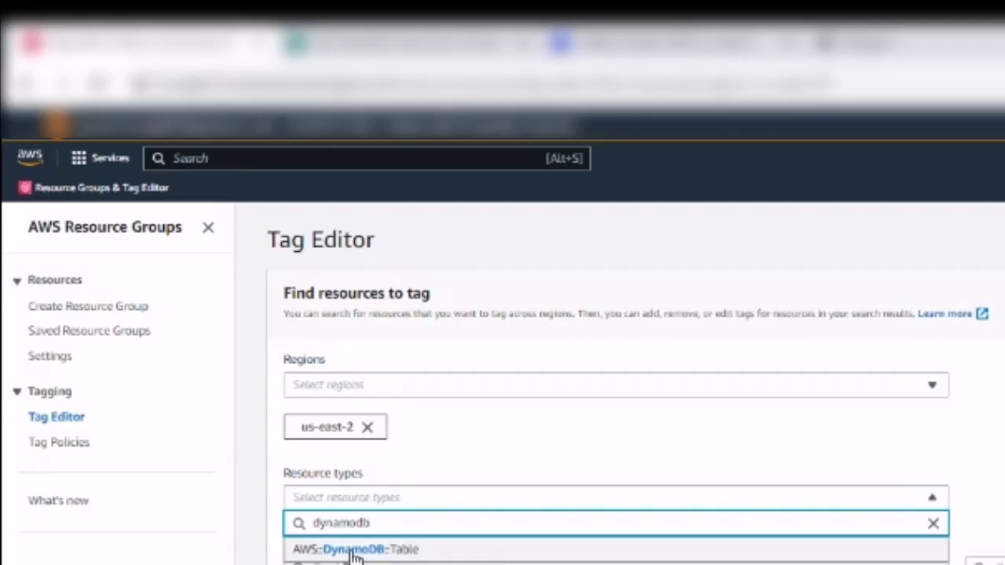
{"action": "left_click", "coordinate": [352, 553]}
{"action": "left_click", "coordinate": [341, 501]}
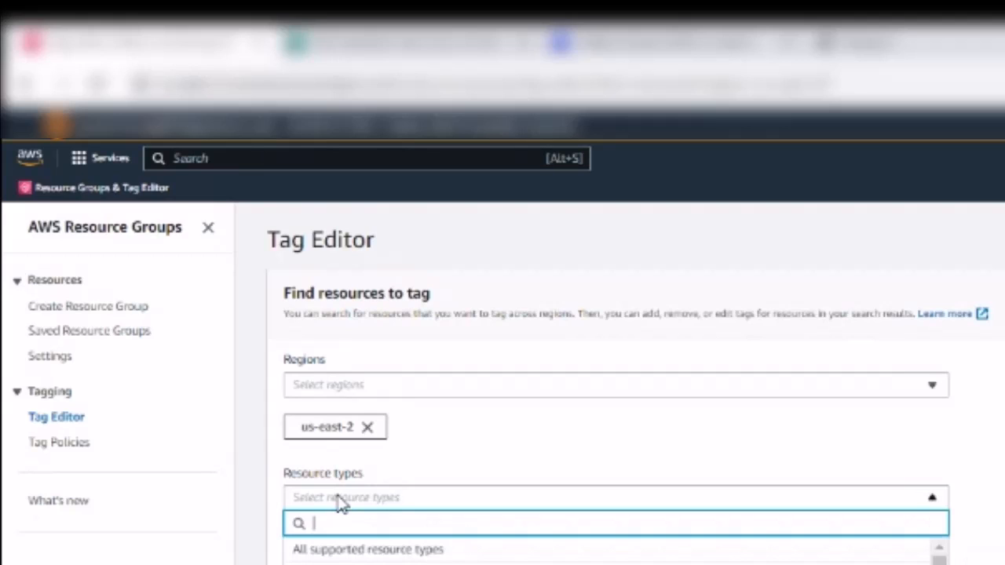
{"action": "type", "text": "rds"}
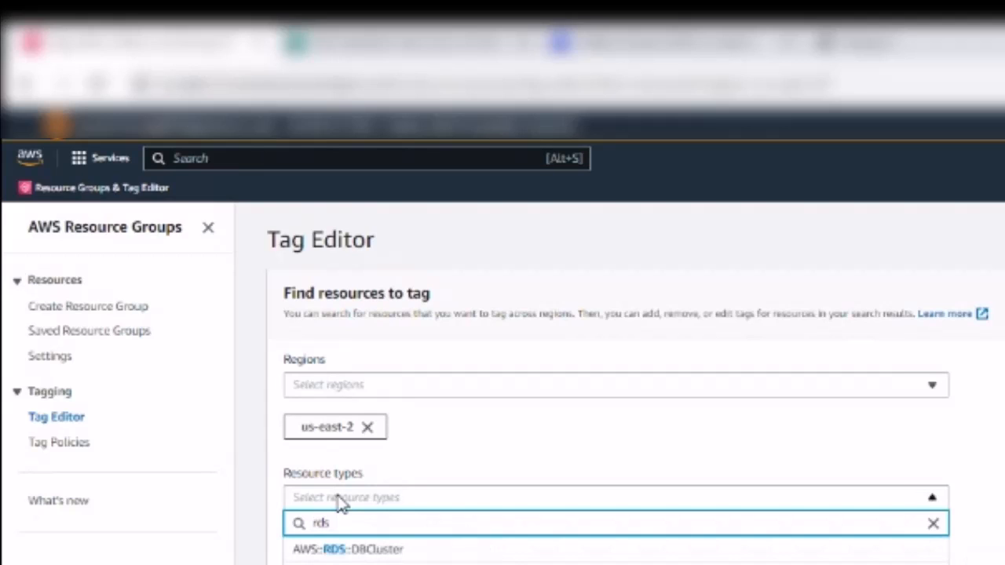
{"action": "left_click", "coordinate": [350, 564]}
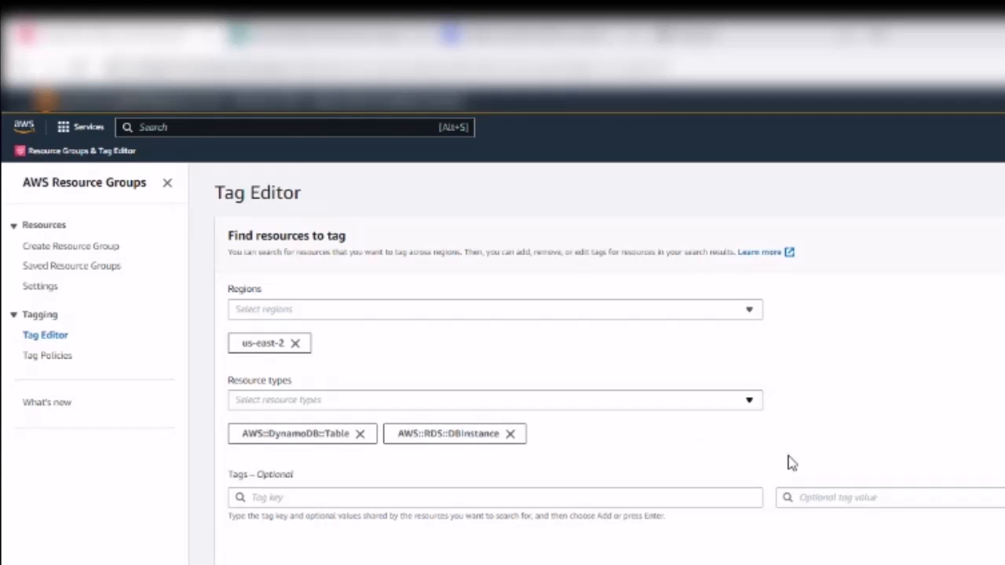
{"action": "left_click", "coordinate": [860, 319]}
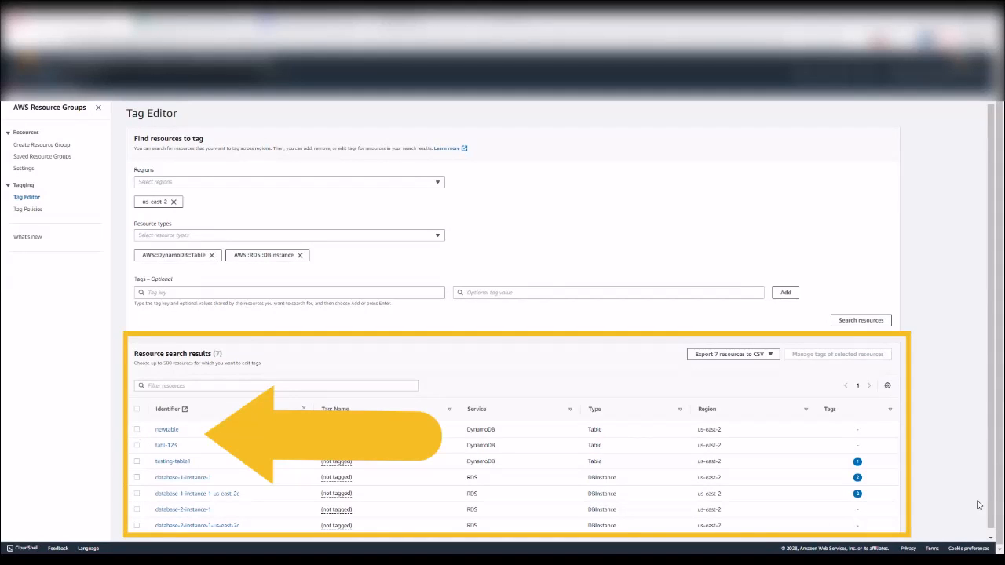
Step: Select the newtable row and manage tags for that selected table
{"action": "left_click", "coordinate": [136, 430]}
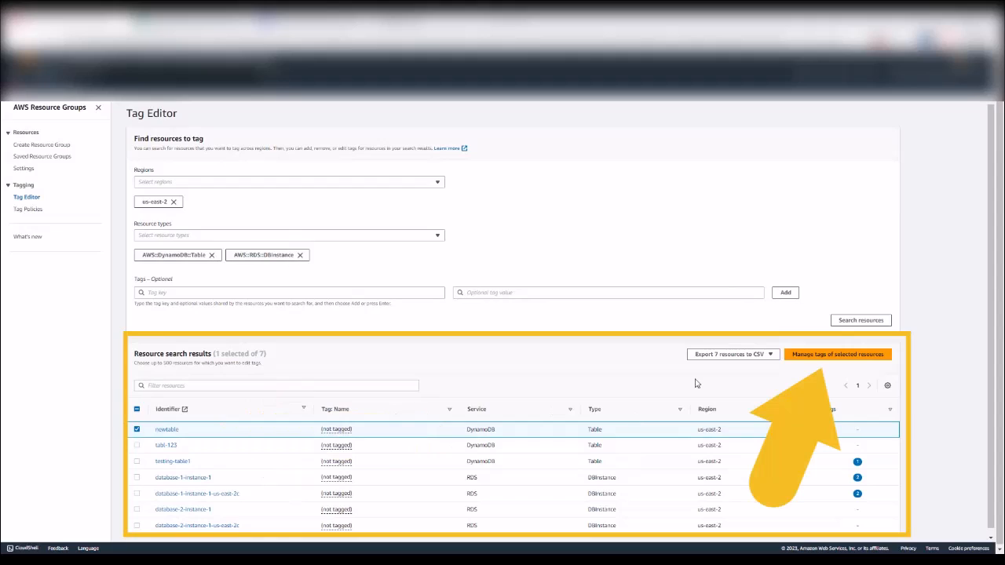
{"action": "left_click", "coordinate": [858, 360]}
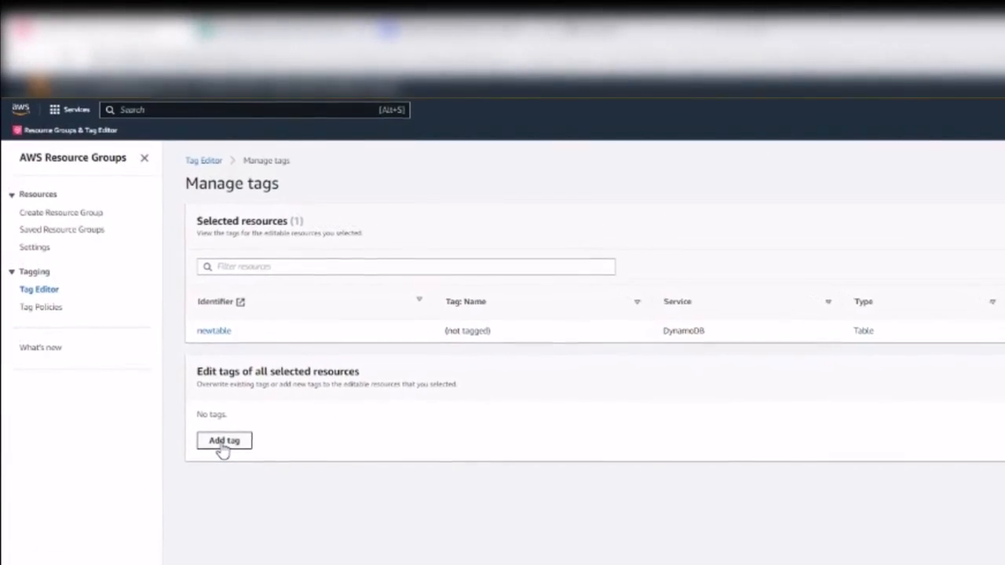
Step: Add tag devops-guru-default with value dynamodbexample to newtable, review it, and apply the change
{"action": "left_click", "coordinate": [211, 424]}
{"action": "left_click", "coordinate": [267, 452]}
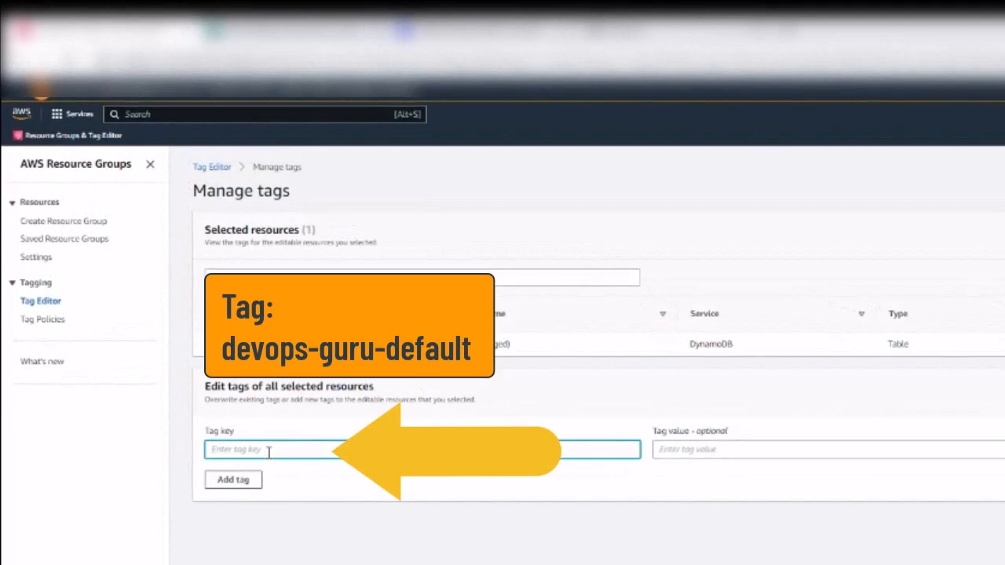
{"action": "type", "text": "devops-guru-default"}
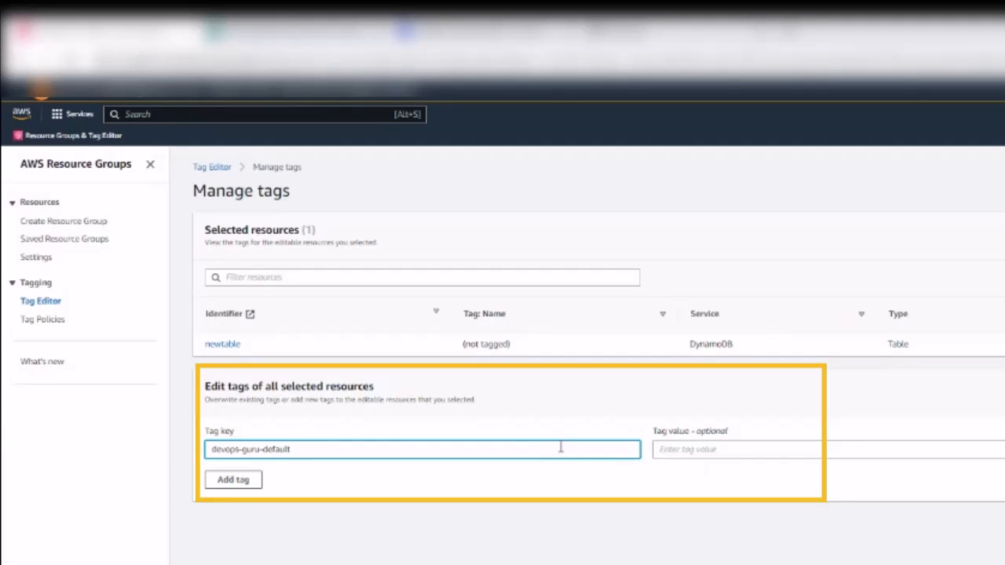
{"action": "left_click", "coordinate": [703, 451]}
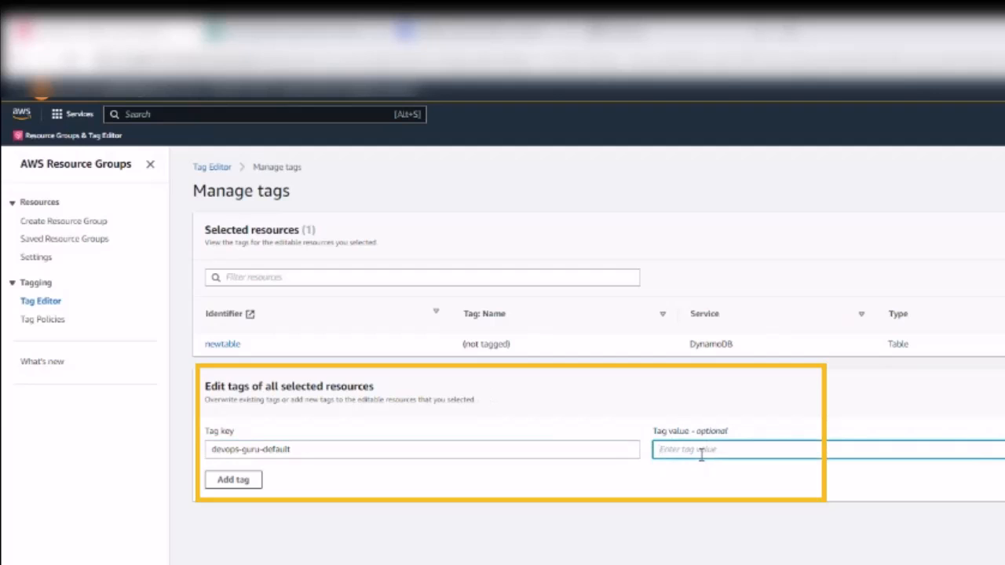
{"action": "type", "text": "dynamodbexample"}
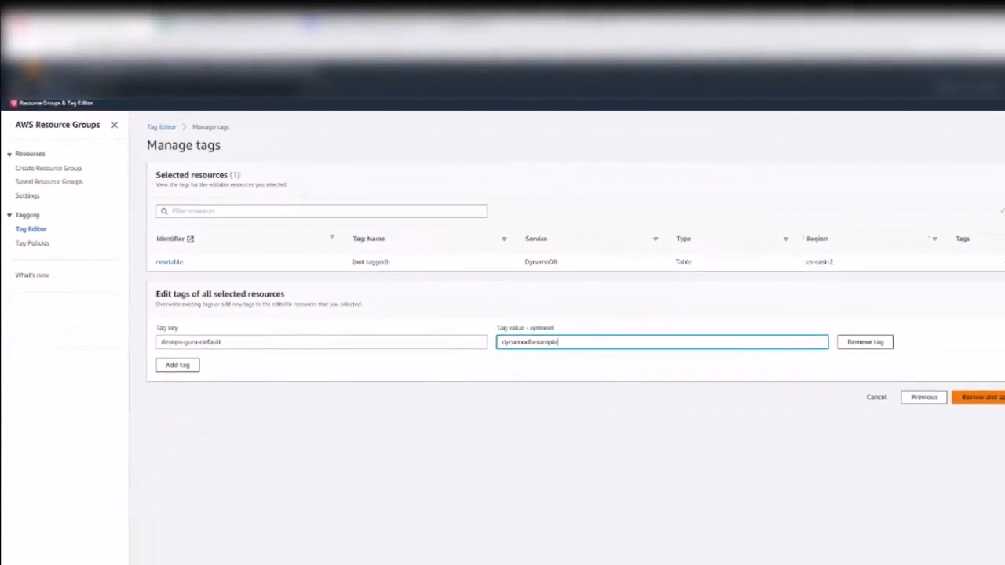
{"action": "left_click", "coordinate": [878, 351]}
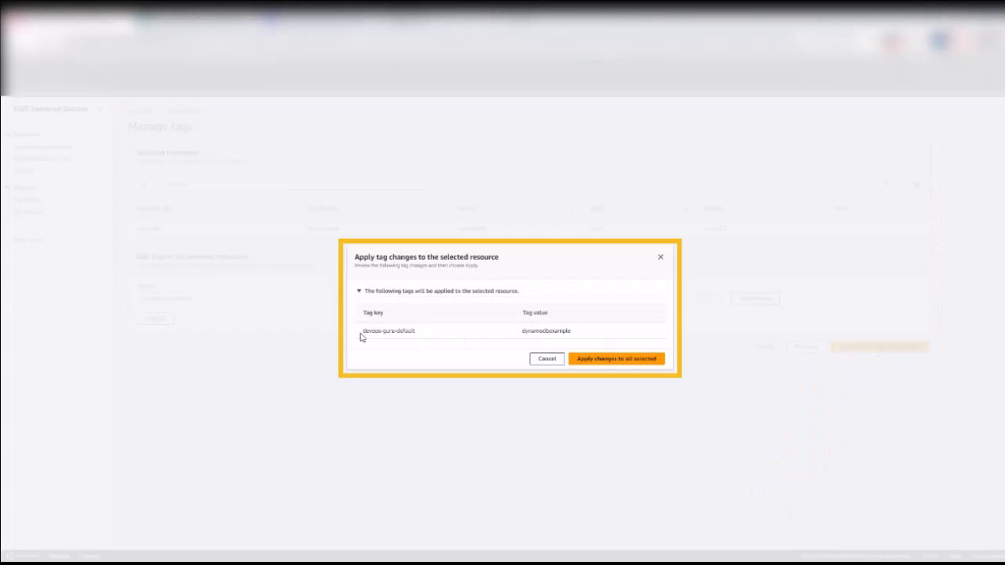
{"action": "left_click_drag", "start_coordinate": [363, 333], "coordinate": [437, 336]}
{"action": "left_click_drag", "start_coordinate": [610, 333], "coordinate": [520, 333]}
{"action": "left_click", "coordinate": [628, 362]}
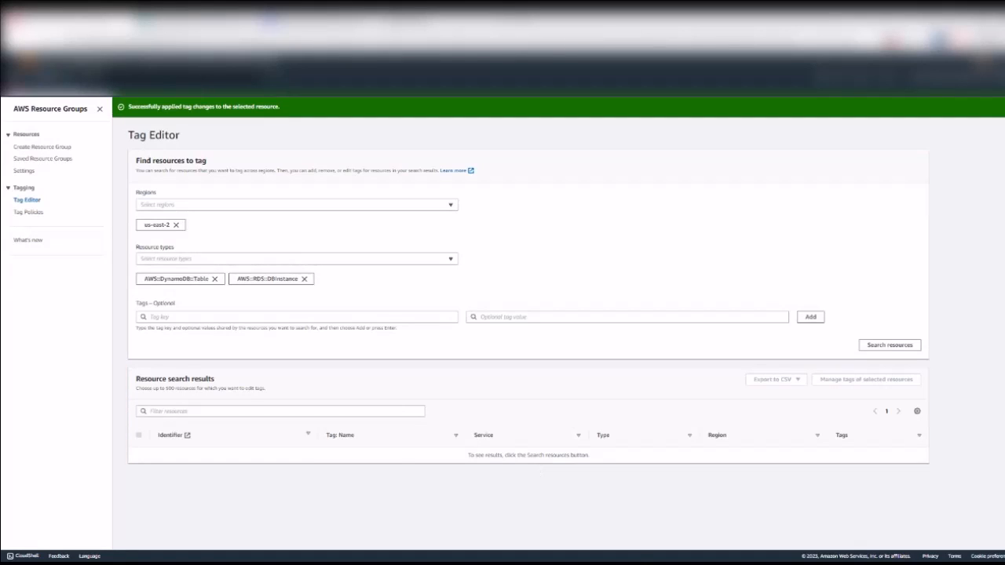
Step: Return to Amazon DevOps Guru and open the analyzed resources settings for editing
{"action": "type", "text": "devops"}
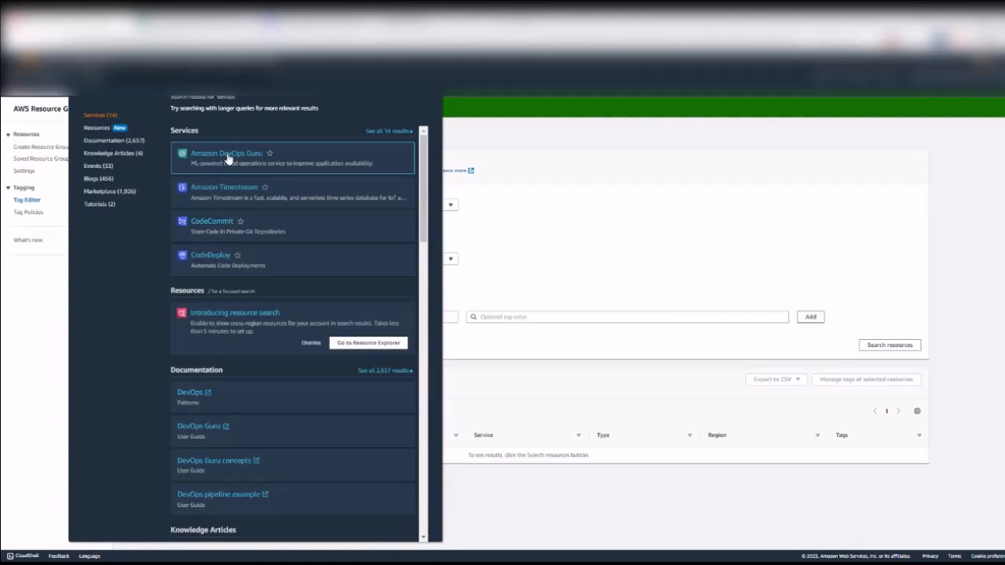
{"action": "left_click", "coordinate": [227, 155]}
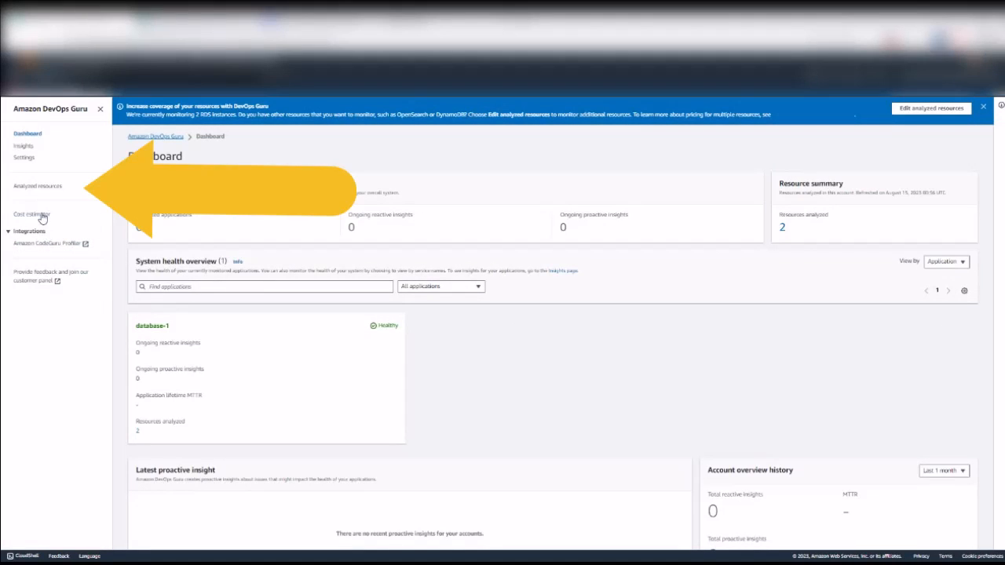
{"action": "left_click", "coordinate": [40, 189]}
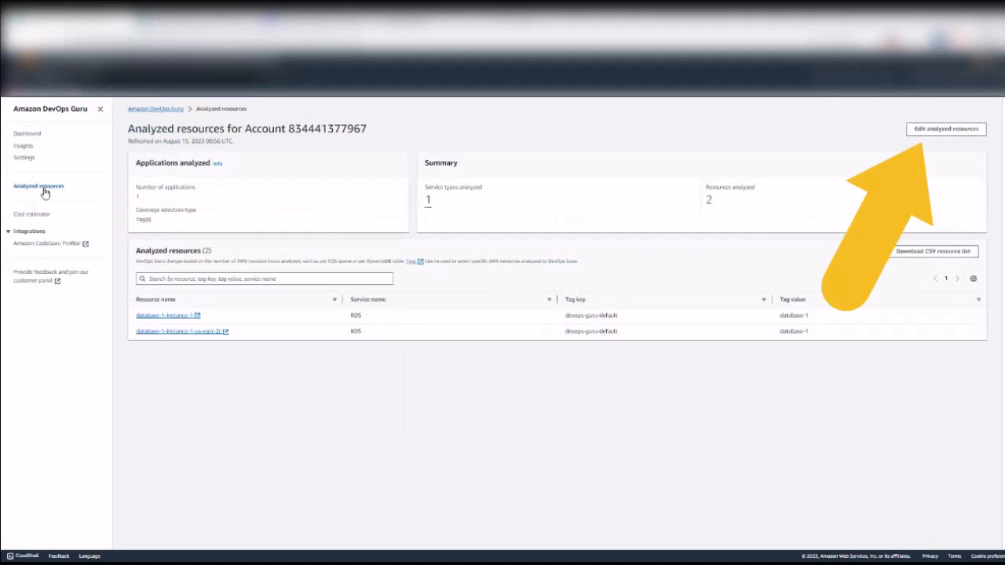
{"action": "left_click", "coordinate": [943, 131]}
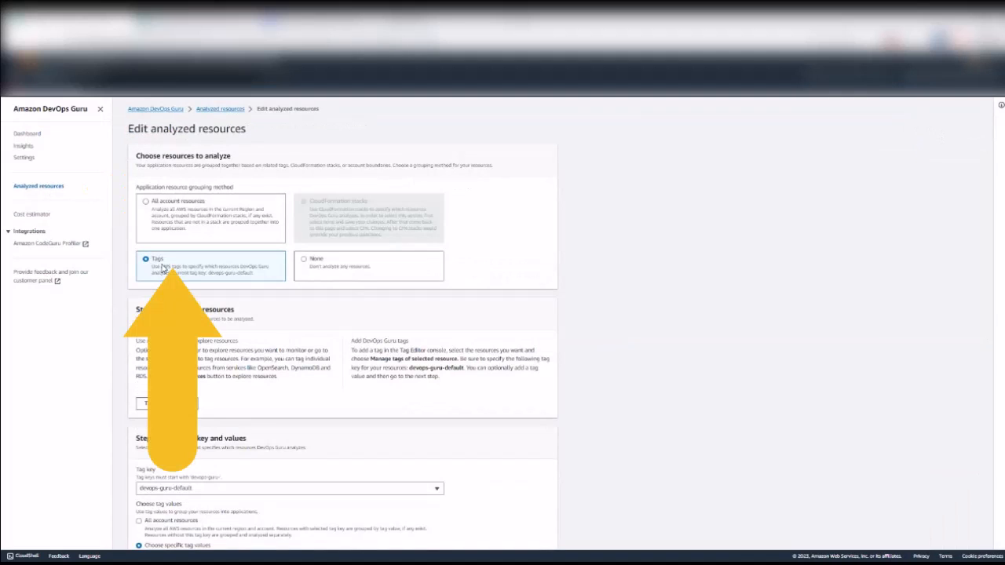
{"action": "scroll", "coordinate": [230, 353], "scroll_direction": "down", "scroll_amount": 2}
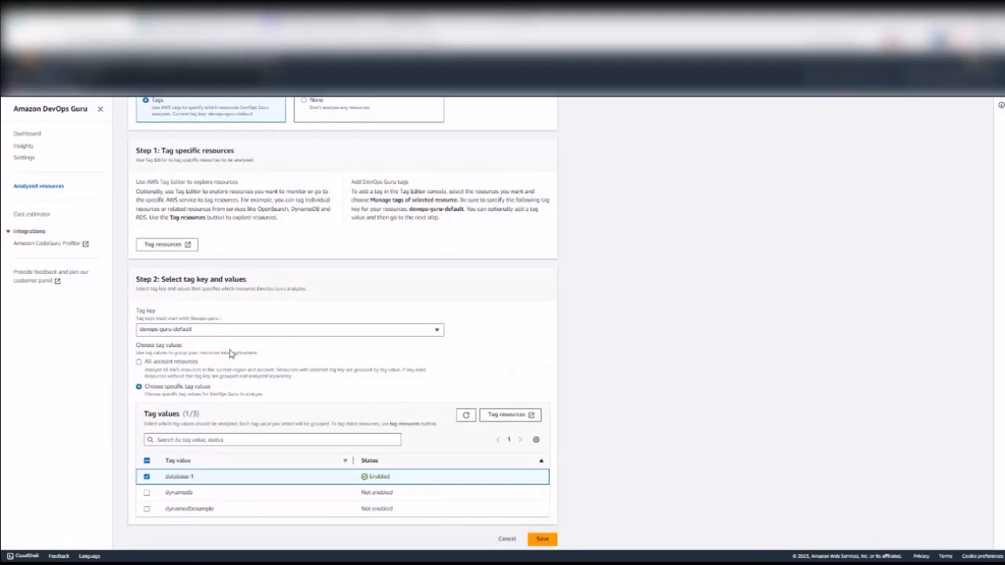
Step: Include the dynamodbexample tag value alongside database-1, save, and confirm the resource grouping change
{"action": "left_click_drag", "start_coordinate": [218, 506], "coordinate": [163, 507]}
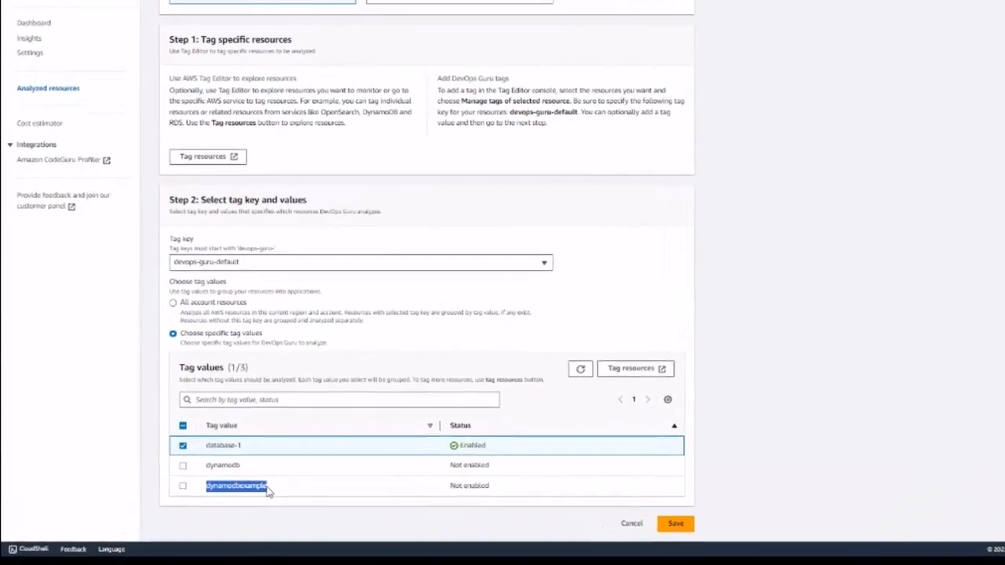
{"action": "left_click", "coordinate": [211, 491]}
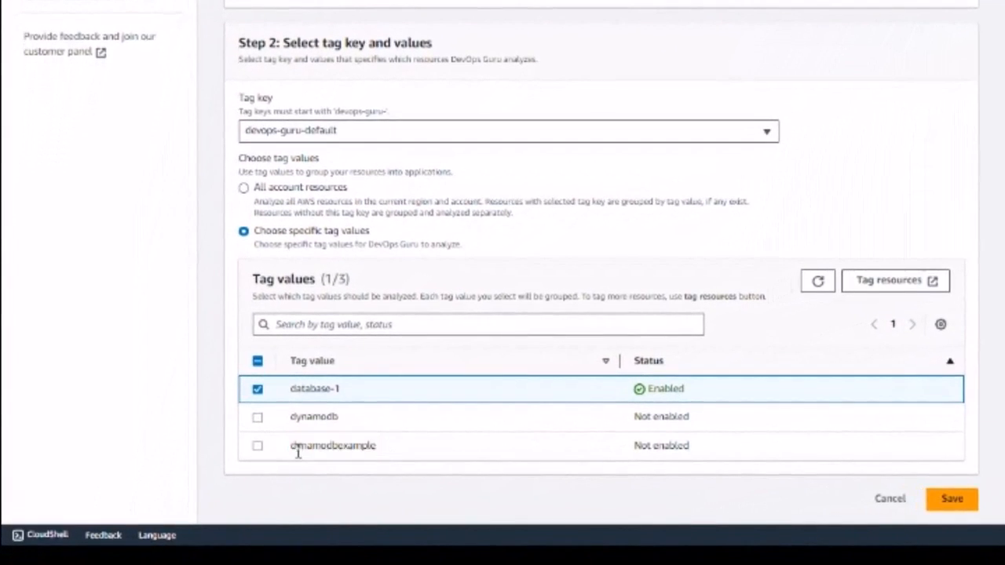
{"action": "double_click", "coordinate": [298, 452]}
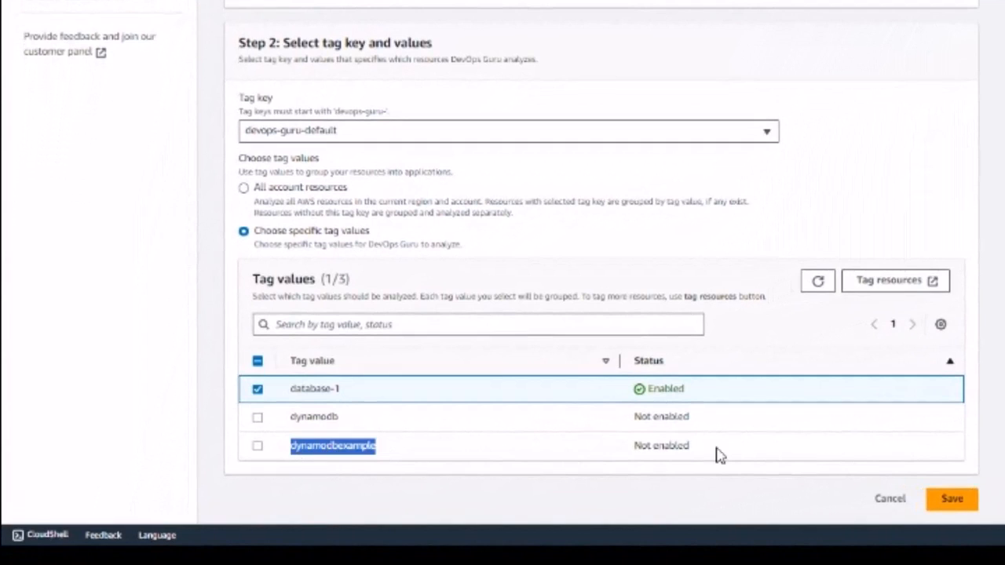
{"action": "left_click_drag", "start_coordinate": [707, 453], "coordinate": [621, 460]}
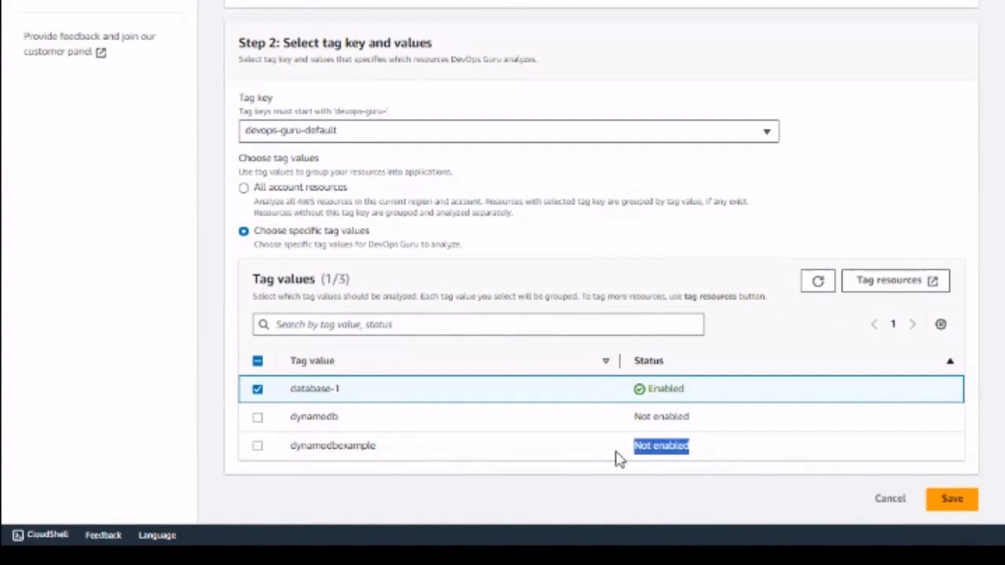
{"action": "left_click", "coordinate": [258, 446]}
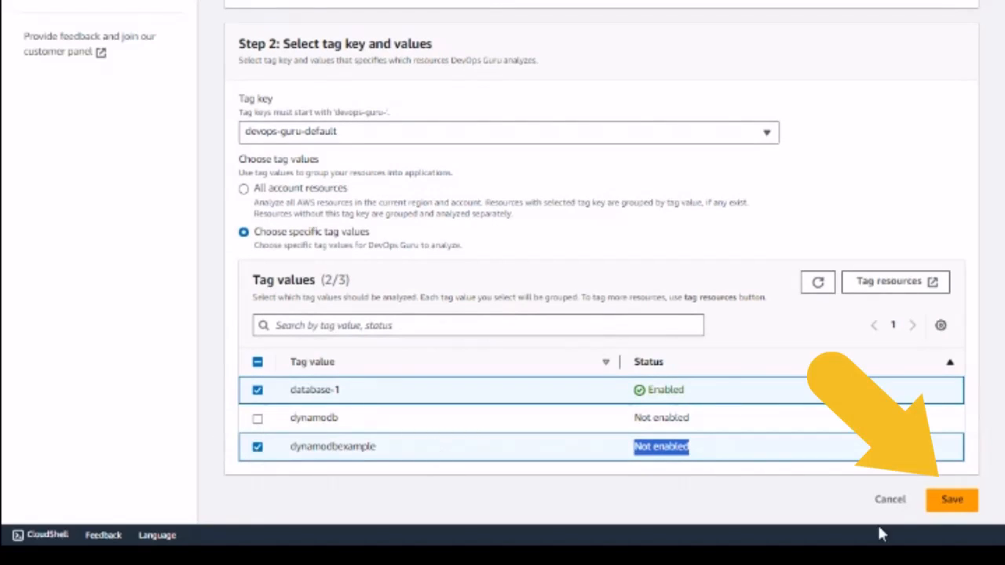
{"action": "left_click", "coordinate": [953, 499]}
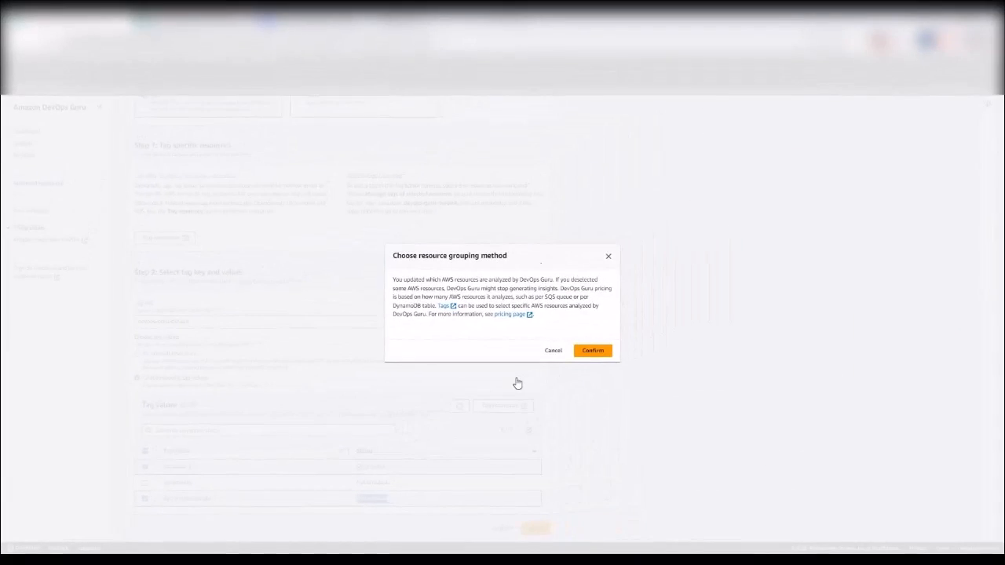
{"action": "left_click", "coordinate": [592, 350]}
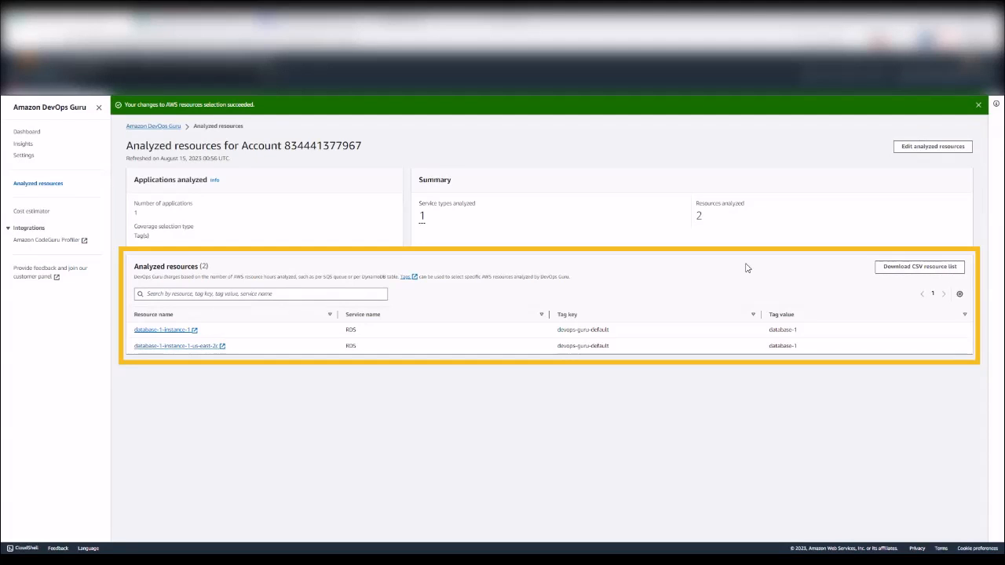
{"action": "scroll", "coordinate": [196, 229], "scroll_direction": "down", "scroll_amount": 1}
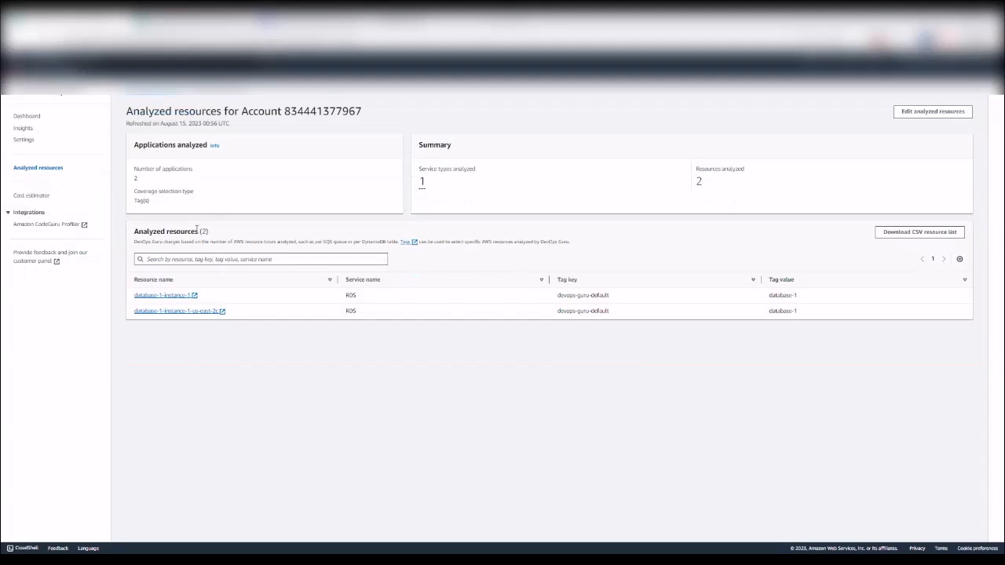
{"action": "left_click", "coordinate": [921, 116]}
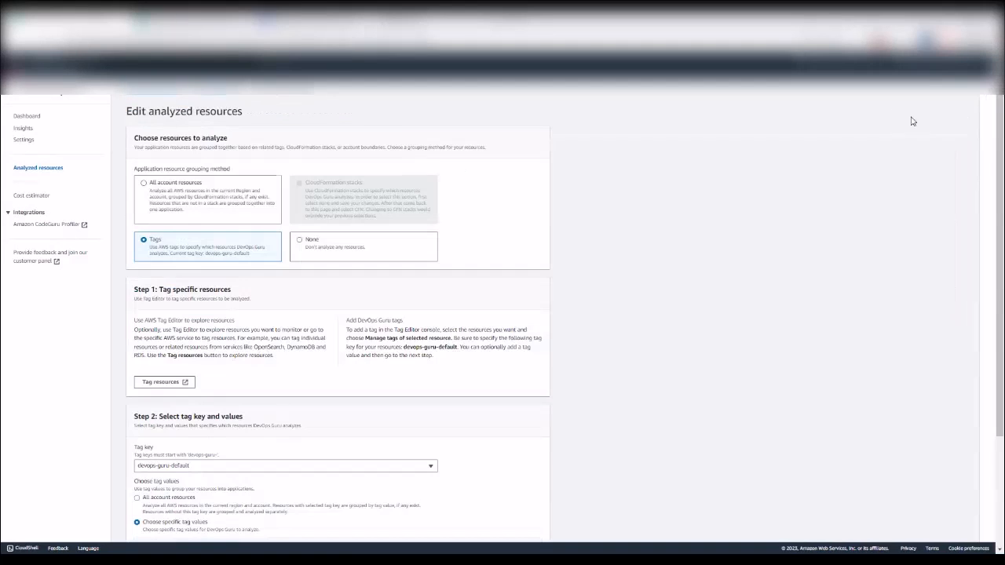
{"action": "scroll", "coordinate": [270, 359], "scroll_direction": "down", "scroll_amount": 3}
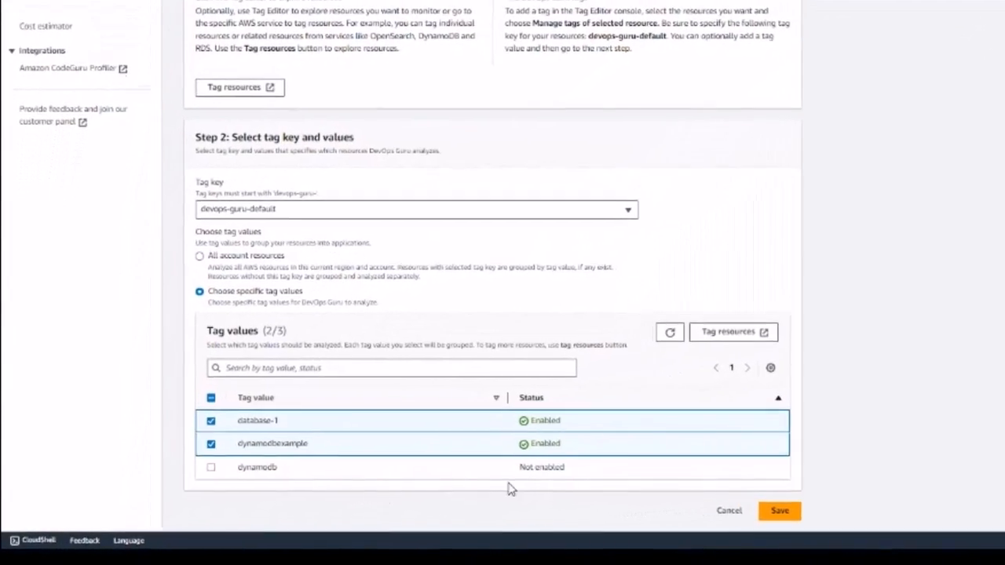
{"action": "left_click_drag", "start_coordinate": [414, 421], "coordinate": [292, 426]}
{"action": "left_click_drag", "start_coordinate": [703, 422], "coordinate": [642, 421]}
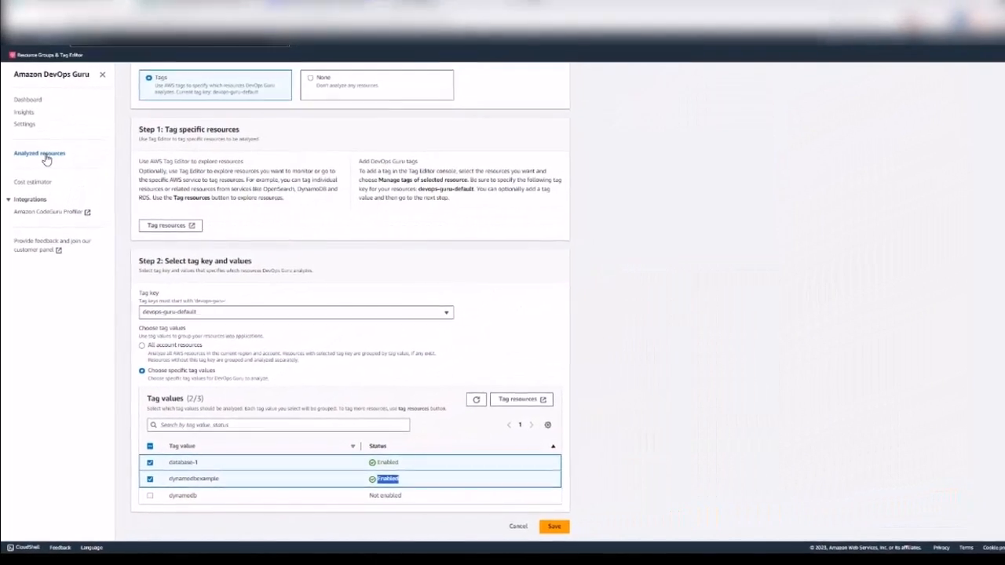
{"action": "left_click", "coordinate": [45, 158]}
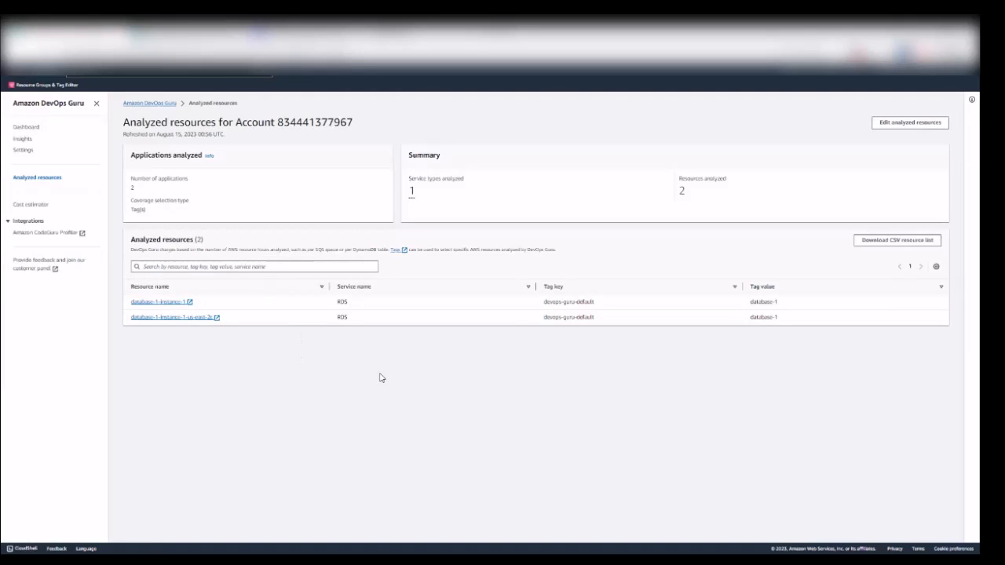
Step: Reopen the analyzed-resources edit form, toggle All account resources, then restore specific tag values database-1 and dynamodbexample
{"action": "left_click", "coordinate": [39, 179]}
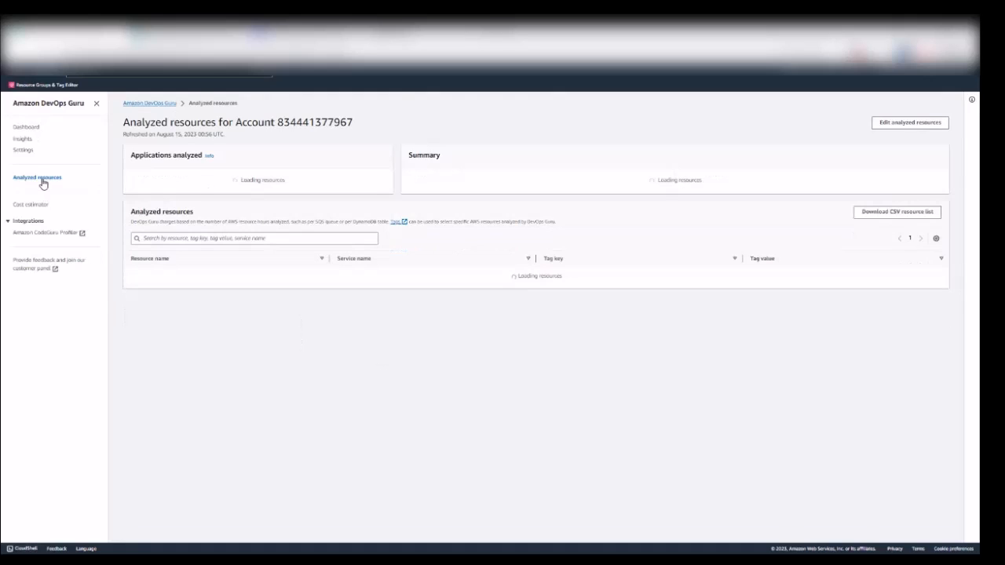
{"action": "left_click", "coordinate": [902, 125]}
{"action": "scroll", "coordinate": [264, 476], "scroll_direction": "down", "scroll_amount": 5}
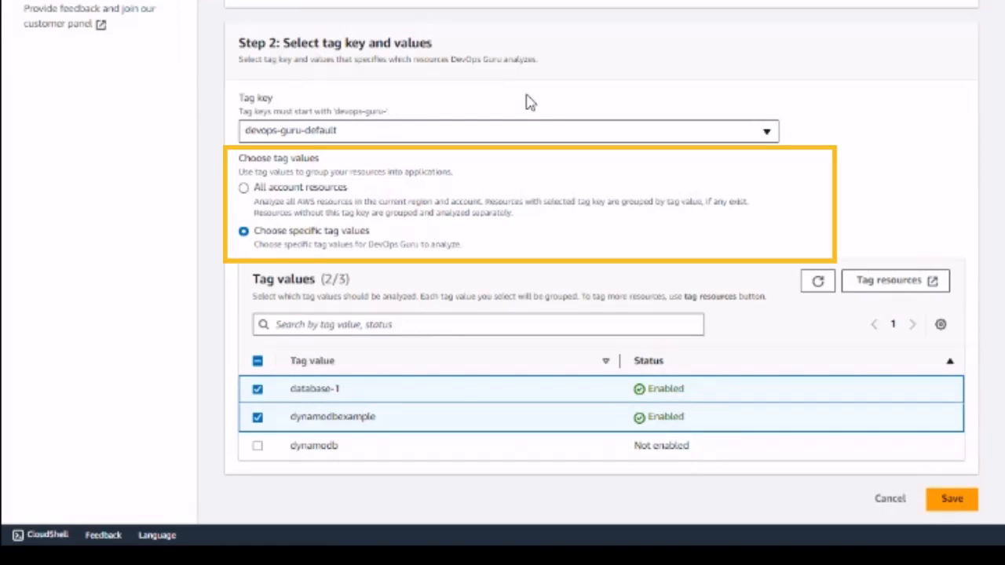
{"action": "left_click", "coordinate": [246, 189]}
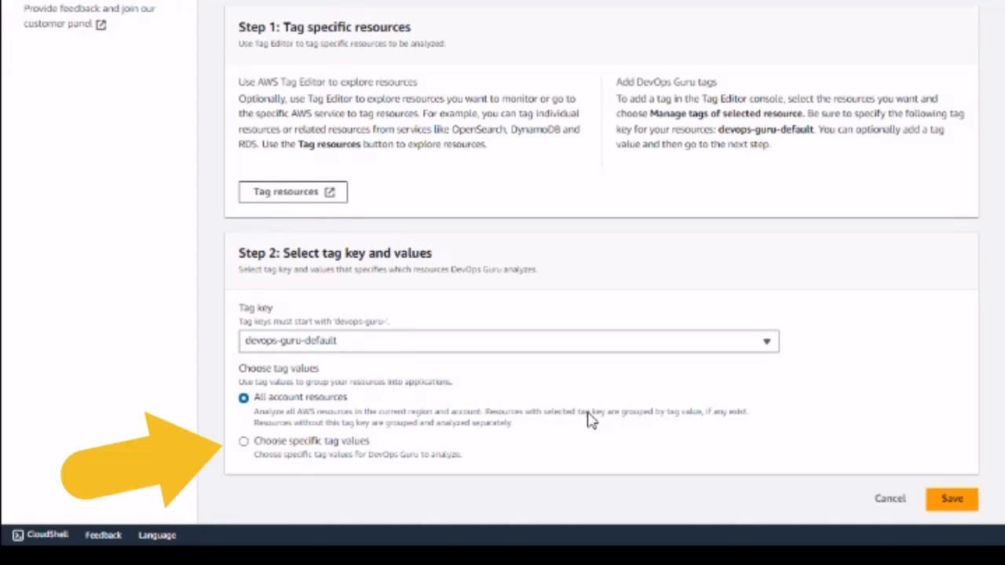
{"action": "left_click", "coordinate": [243, 441]}
{"action": "scroll", "coordinate": [318, 451], "scroll_direction": "down", "scroll_amount": 3}
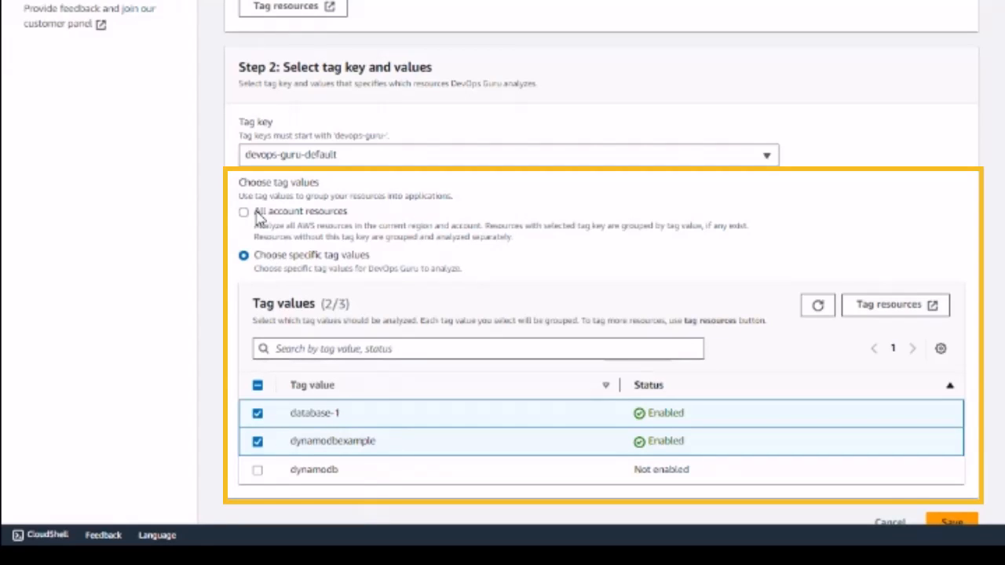
{"action": "scroll", "coordinate": [259, 215], "scroll_direction": "down", "scroll_amount": 1}
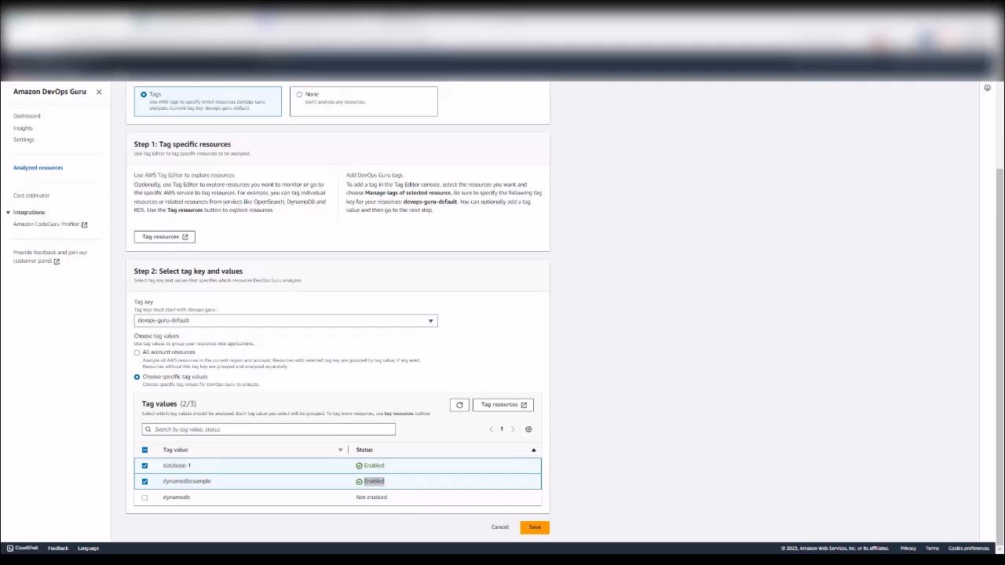
Step: Search the console for 'rds' and go to the Amazon RDS dashboard
{"action": "type", "text": "rds"}
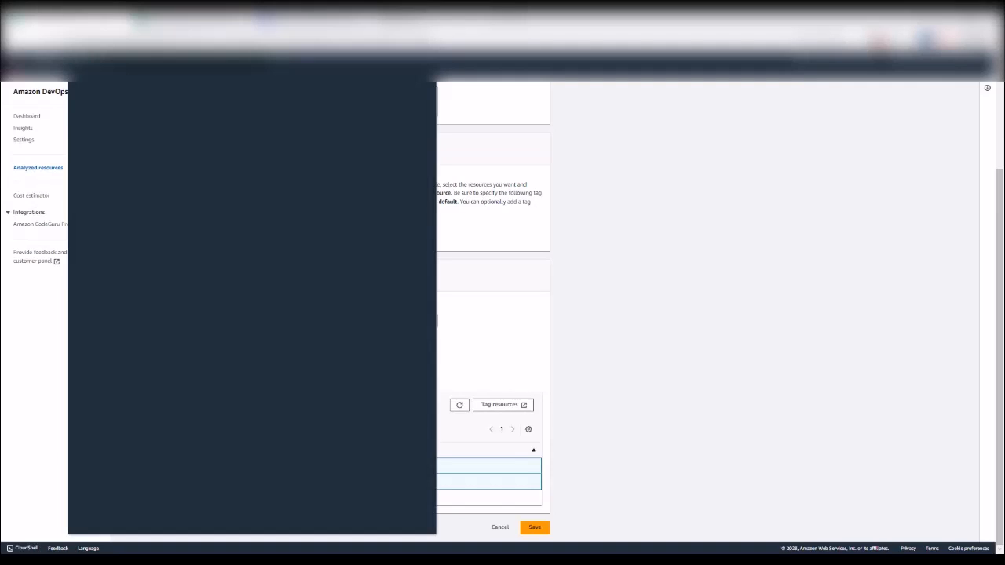
{"action": "mouse_move", "coordinate": [200, 144]}
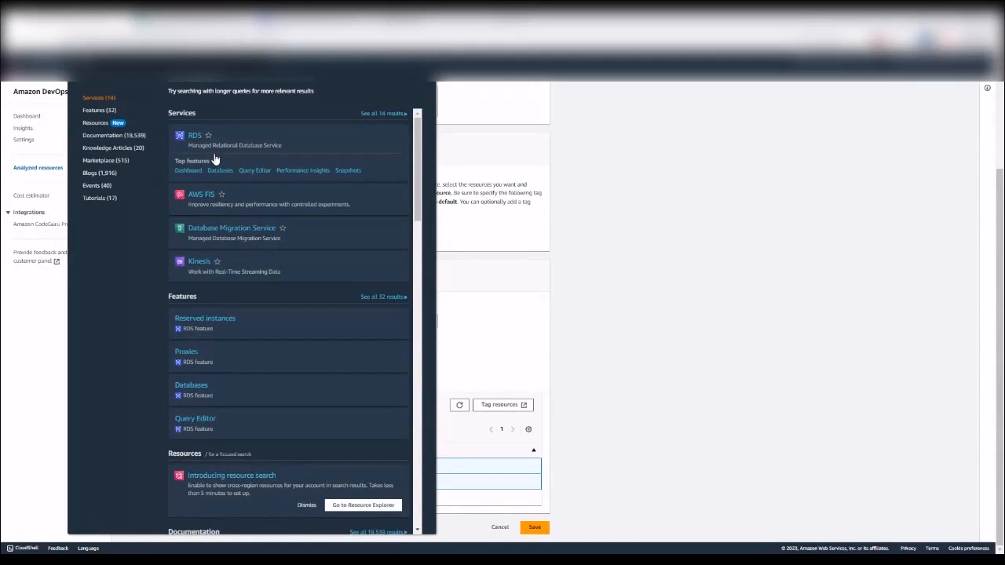
{"action": "left_click", "coordinate": [196, 138]}
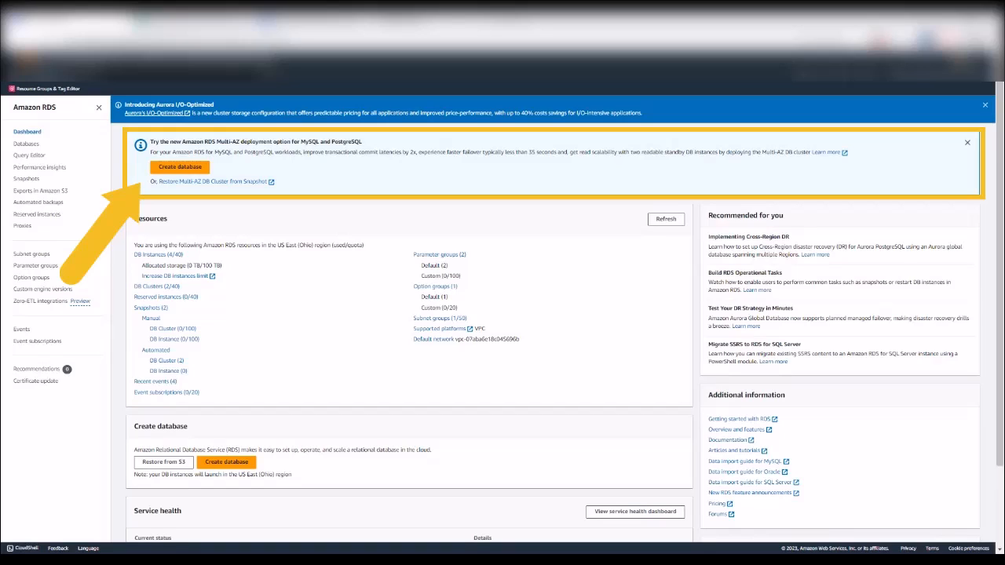
Step: Begin a new database on Aurora (MySQL Compatible), reaching DevOps Guru settings with tag value database-3
{"action": "left_click", "coordinate": [193, 167]}
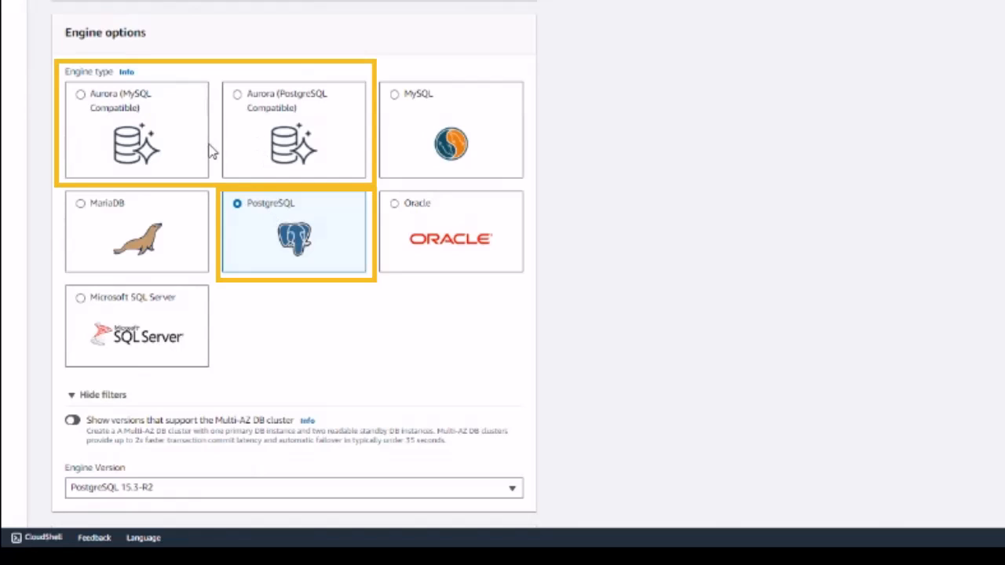
{"action": "left_click", "coordinate": [81, 99]}
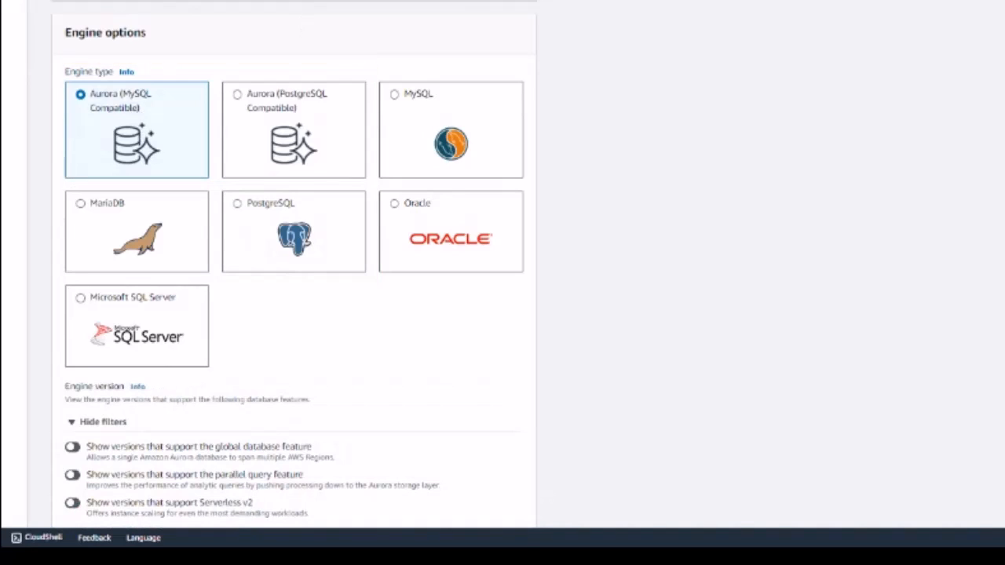
{"action": "scroll", "coordinate": [243, 298], "scroll_direction": "down", "scroll_amount": 5}
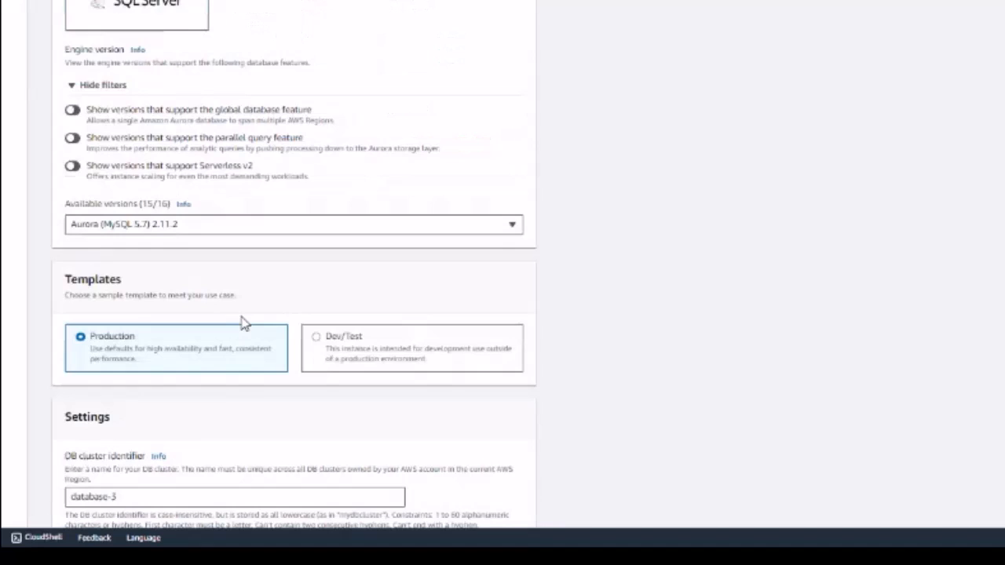
{"action": "scroll", "coordinate": [243, 322], "scroll_direction": "down", "scroll_amount": 9}
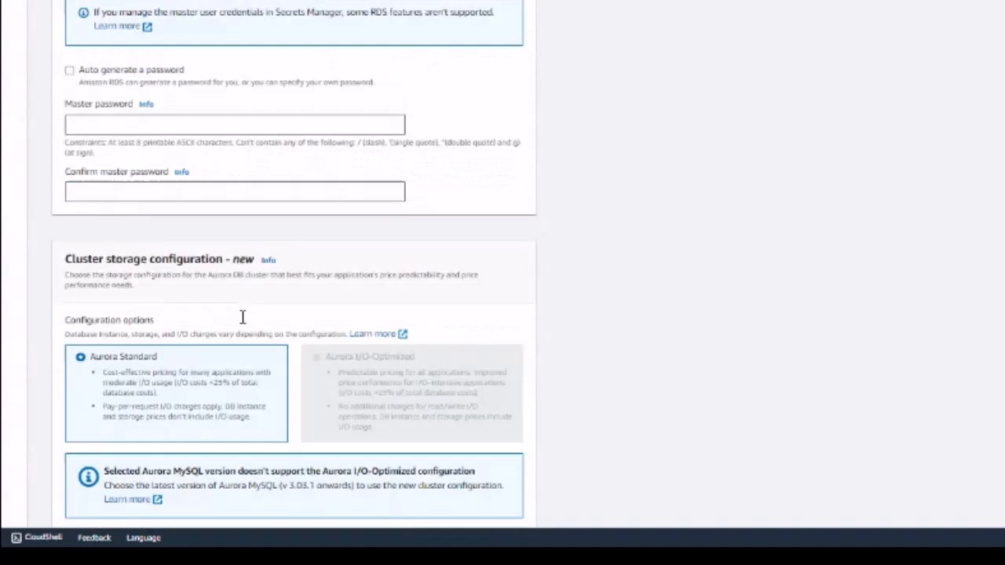
{"action": "scroll", "coordinate": [243, 322], "scroll_direction": "down", "scroll_amount": 3}
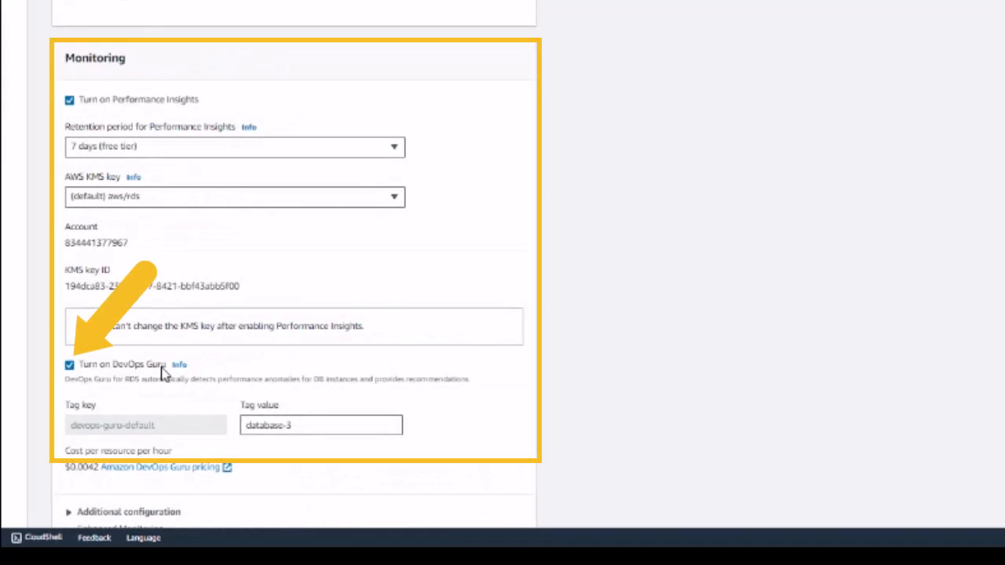
{"action": "left_click_drag", "start_coordinate": [163, 366], "coordinate": [68, 371]}
{"action": "left_click", "coordinate": [69, 366]}
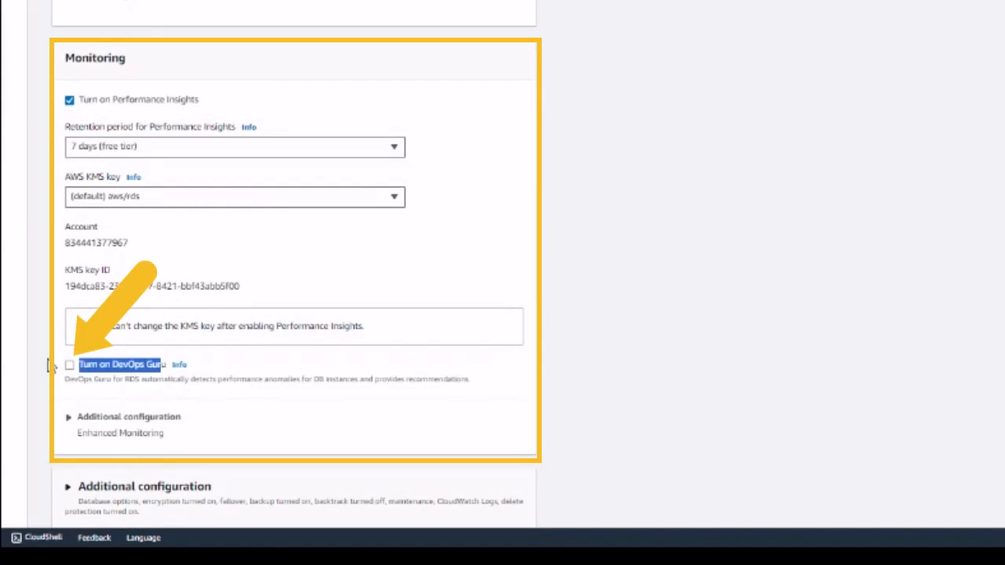
{"action": "left_click", "coordinate": [71, 371]}
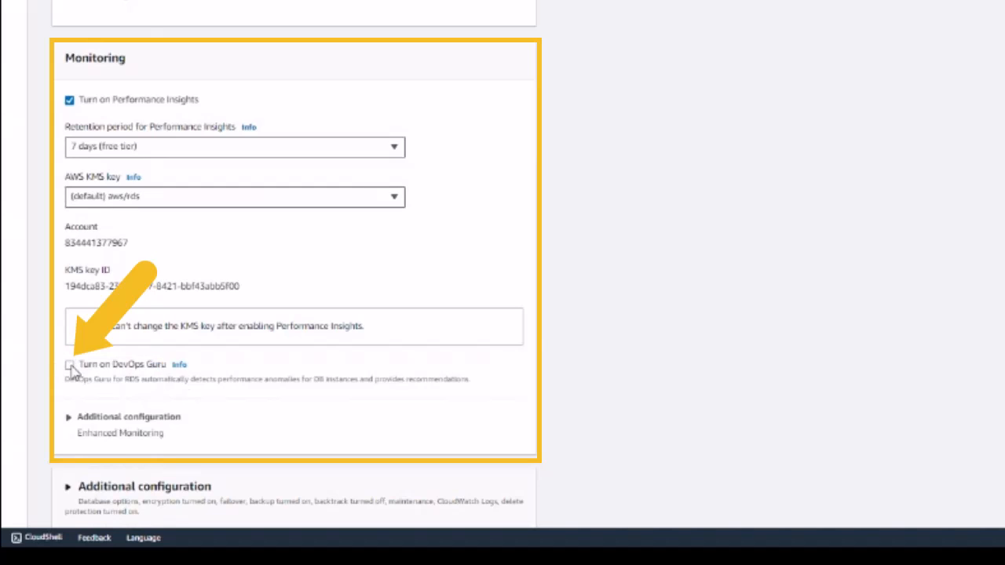
{"action": "left_click", "coordinate": [69, 365]}
{"action": "scroll", "coordinate": [549, 309], "scroll_direction": "up", "scroll_amount": 15}
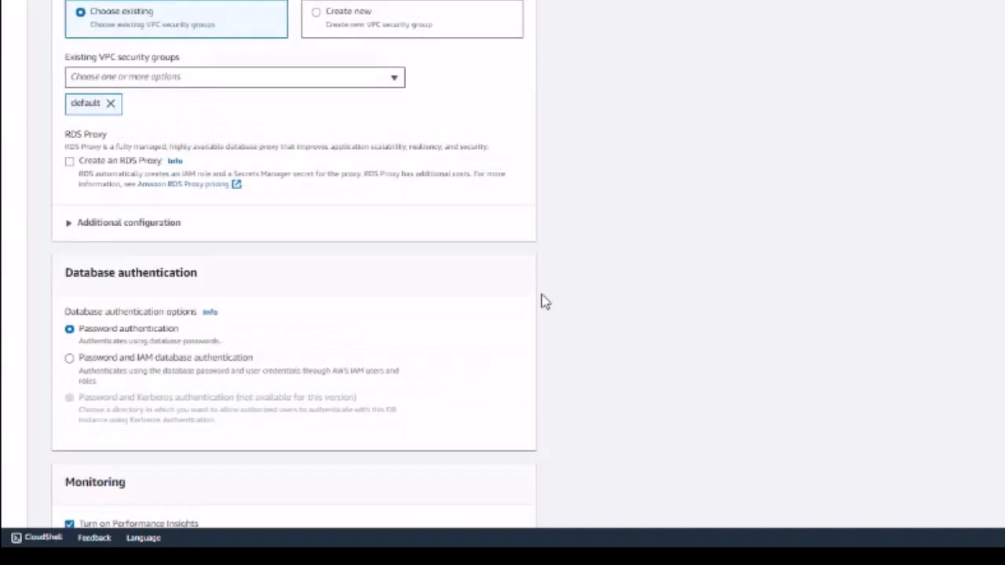
{"action": "scroll", "coordinate": [544, 303], "scroll_direction": "up", "scroll_amount": 15}
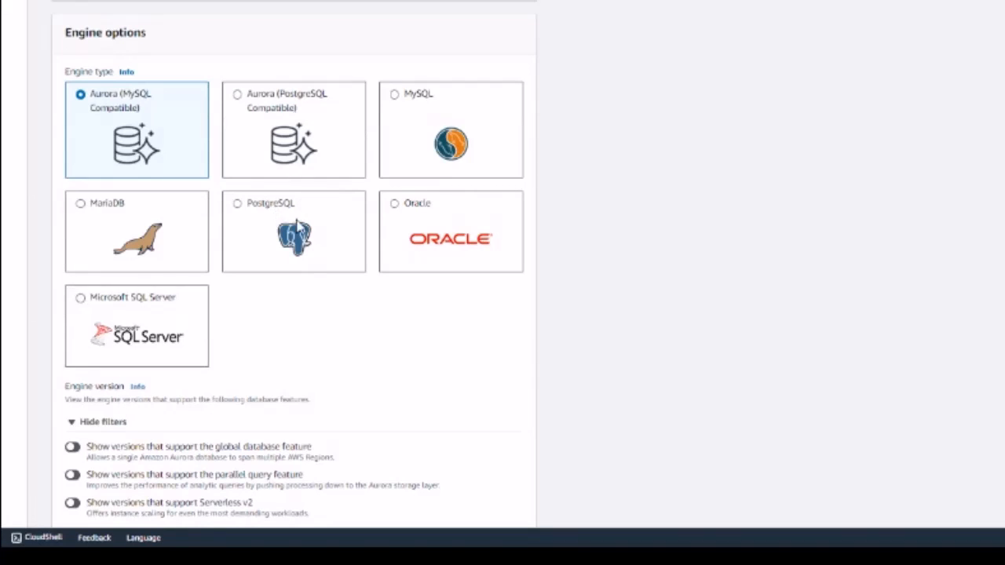
Step: Abandon the create-database form and go to the RDS Dashboard through the navigation pane
{"action": "scroll", "coordinate": [358, 265], "scroll_direction": "down", "scroll_amount": 5}
{"action": "scroll", "coordinate": [387, 279], "scroll_direction": "up", "scroll_amount": 3}
{"action": "scroll", "coordinate": [385, 278], "scroll_direction": "up", "scroll_amount": 3}
{"action": "scroll", "coordinate": [439, 278], "scroll_direction": "down", "scroll_amount": 3}
{"action": "scroll", "coordinate": [475, 289], "scroll_direction": "down", "scroll_amount": 10}
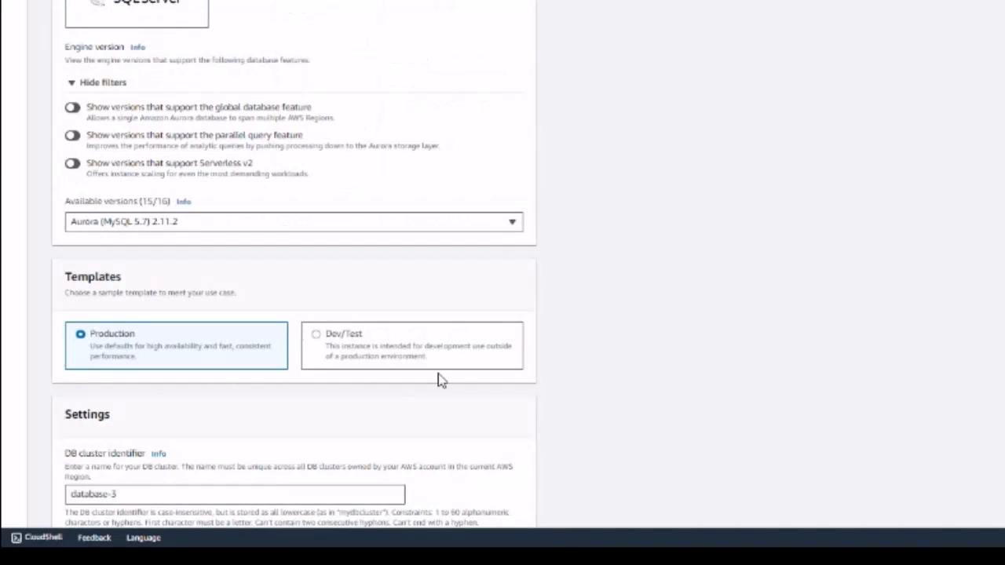
{"action": "scroll", "coordinate": [762, 409], "scroll_direction": "up", "scroll_amount": 5}
{"action": "scroll", "coordinate": [758, 402], "scroll_direction": "up", "scroll_amount": 10}
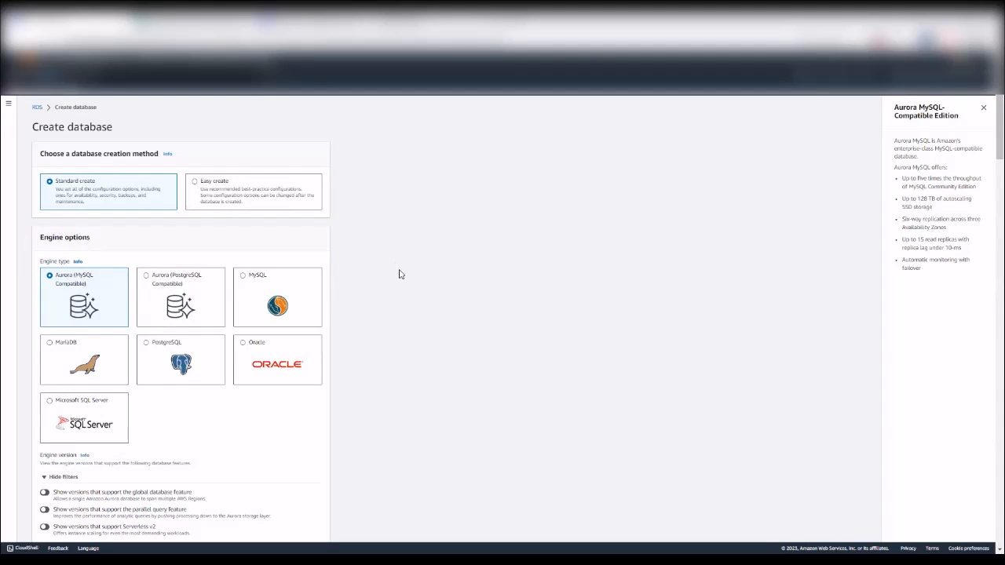
{"action": "scroll", "coordinate": [400, 275], "scroll_direction": "down", "scroll_amount": 3}
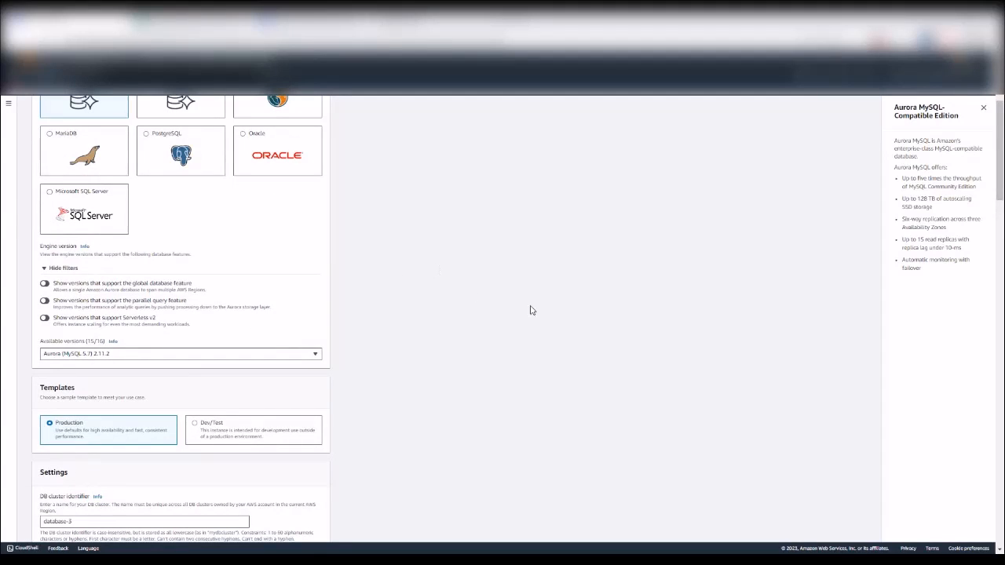
{"action": "scroll", "coordinate": [522, 314], "scroll_direction": "up", "scroll_amount": 5}
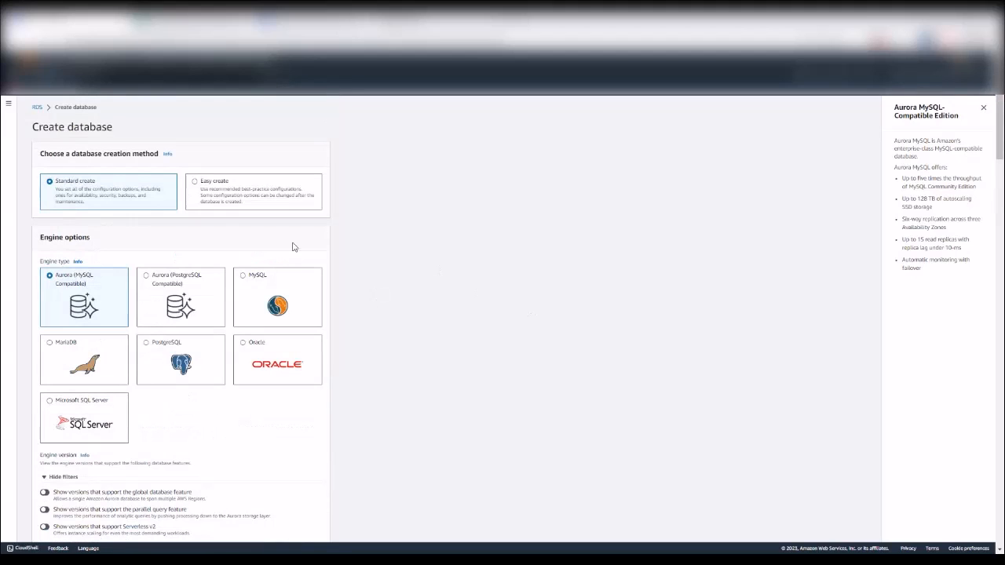
{"action": "left_click", "coordinate": [9, 105]}
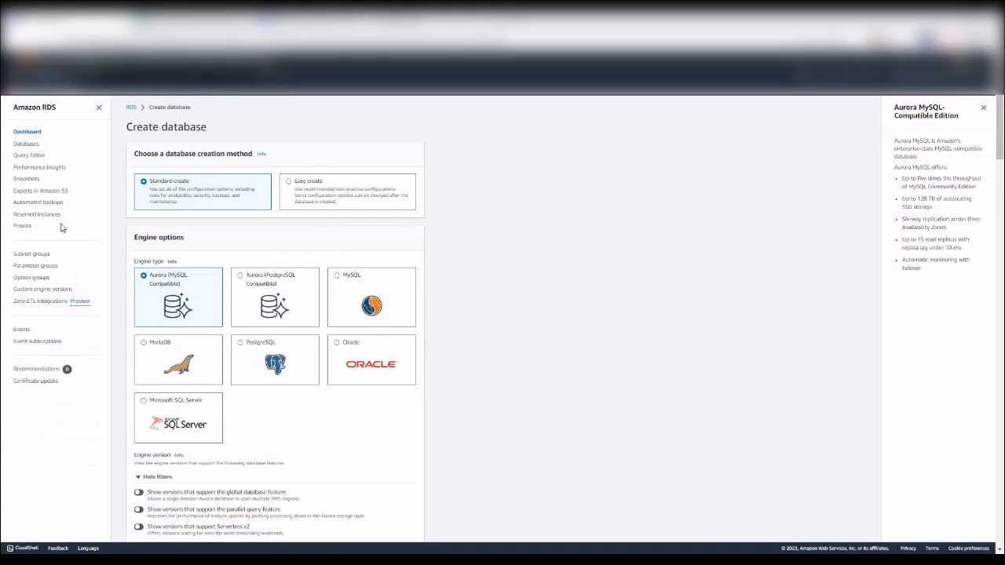
{"action": "left_click", "coordinate": [26, 132]}
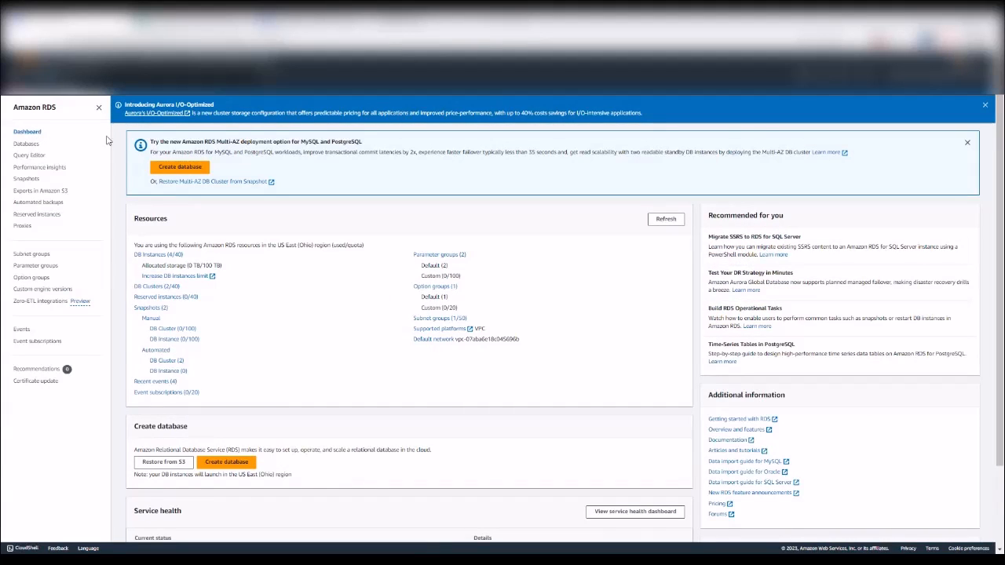
Step: View Performance Insights for database-2-instance-1, noting its Turn on DevOps Guru notice
{"action": "left_click", "coordinate": [58, 171]}
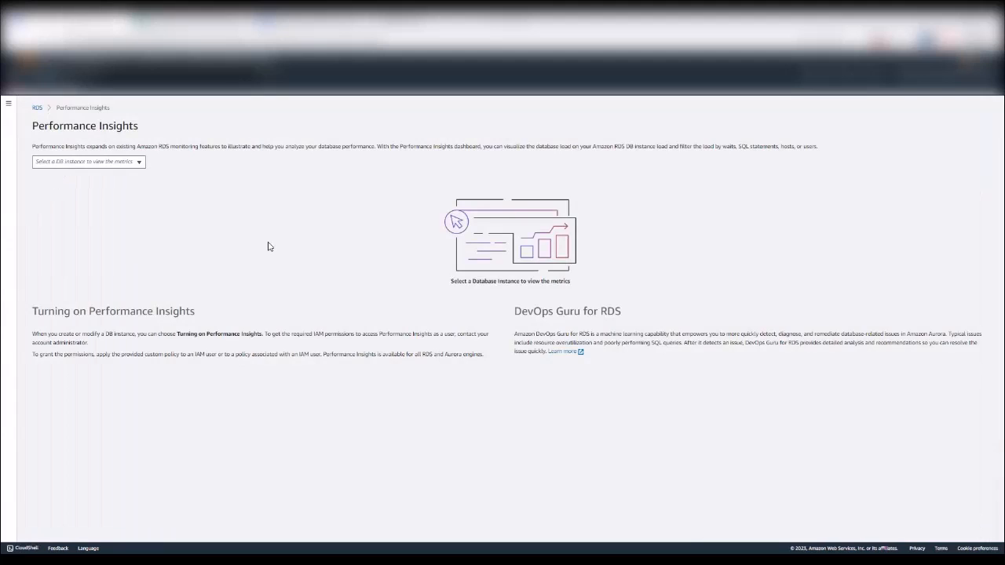
{"action": "left_click", "coordinate": [101, 162]}
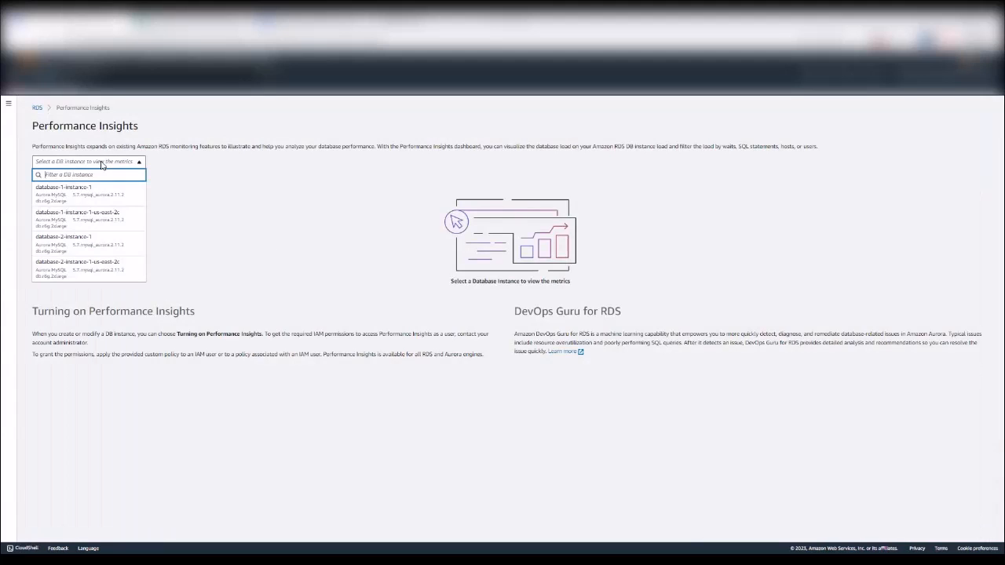
{"action": "left_click", "coordinate": [95, 245]}
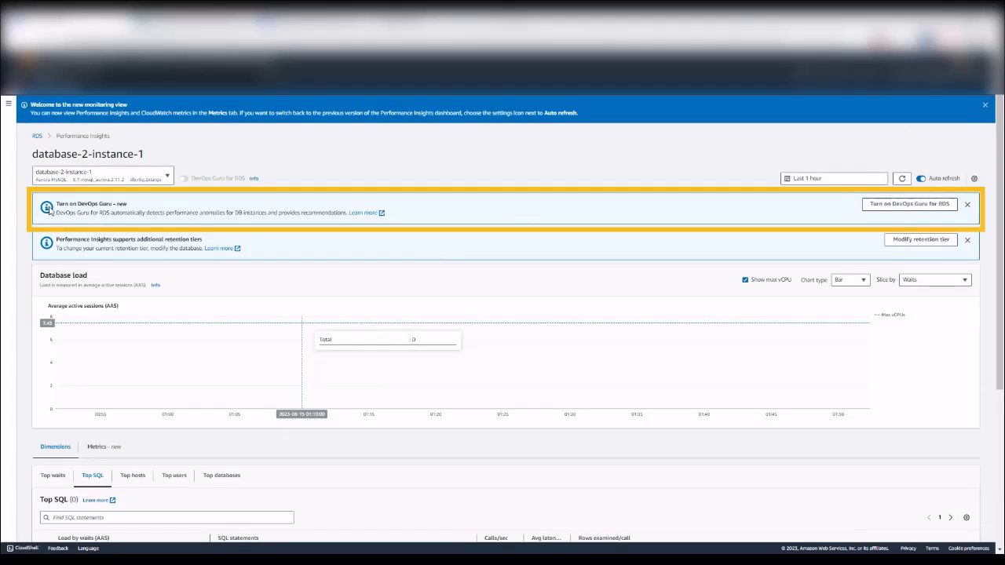
{"action": "left_click_drag", "start_coordinate": [53, 205], "coordinate": [294, 231]}
{"action": "left_click", "coordinate": [781, 206]}
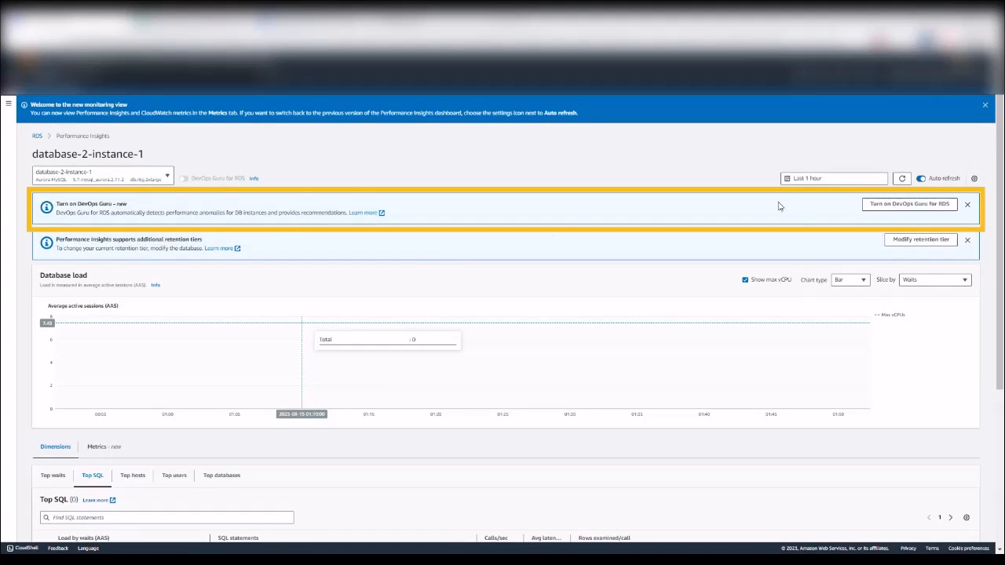
Step: Inspect database-2-instance-1's devops-guru-default tag key and value, then cancel without enabling DevOps Guru
{"action": "left_click", "coordinate": [901, 206]}
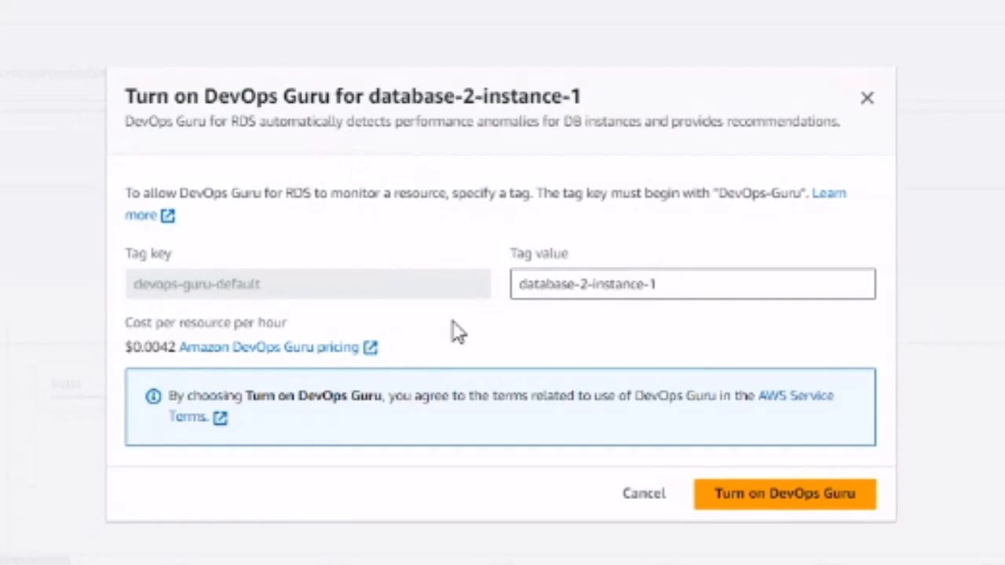
{"action": "left_click", "coordinate": [726, 281]}
{"action": "key", "text": "ctrl+a"}
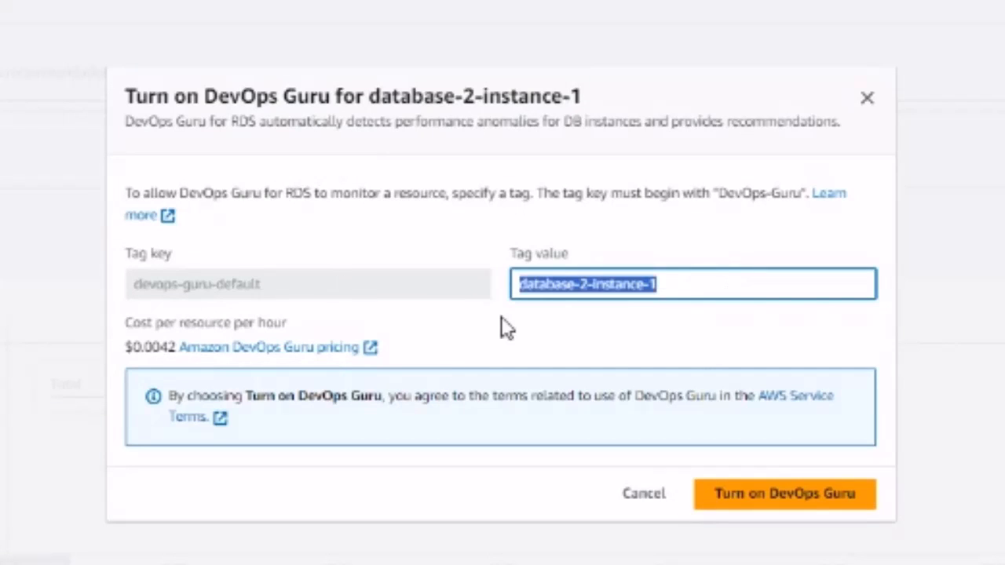
{"action": "left_click_drag", "start_coordinate": [311, 292], "coordinate": [134, 287]}
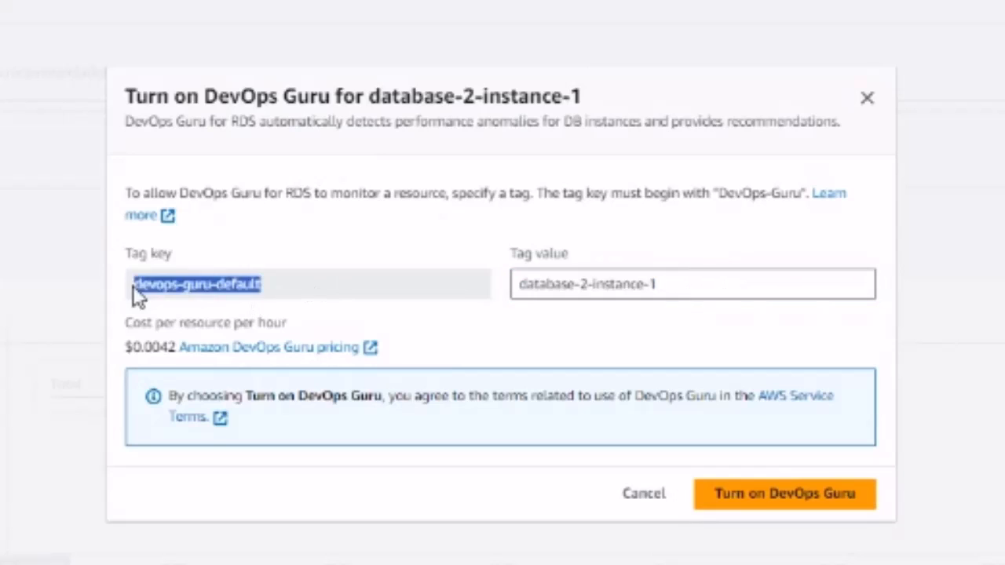
{"action": "left_click", "coordinate": [325, 287]}
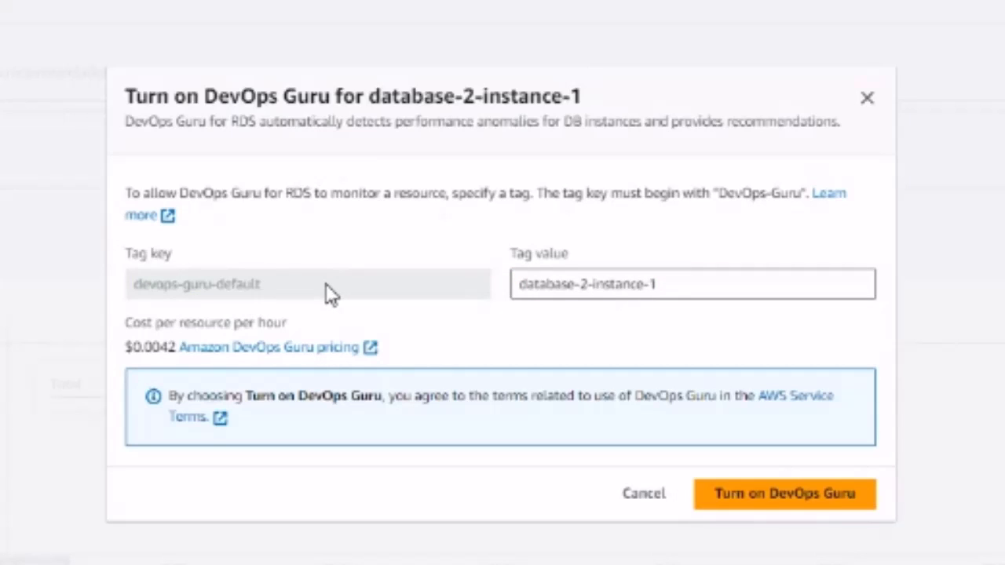
{"action": "left_click_drag", "start_coordinate": [326, 288], "coordinate": [129, 286]}
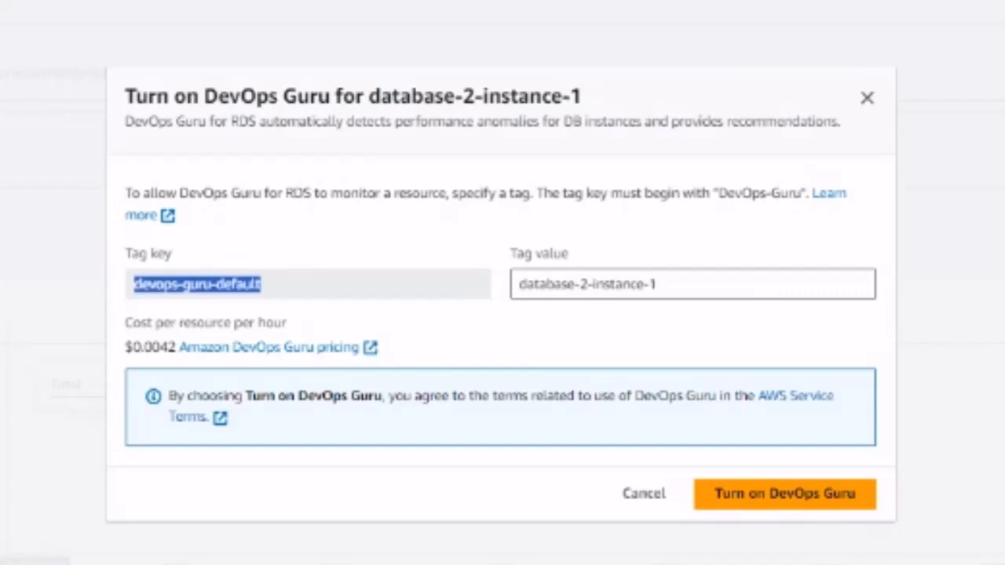
{"action": "left_click", "coordinate": [635, 502]}
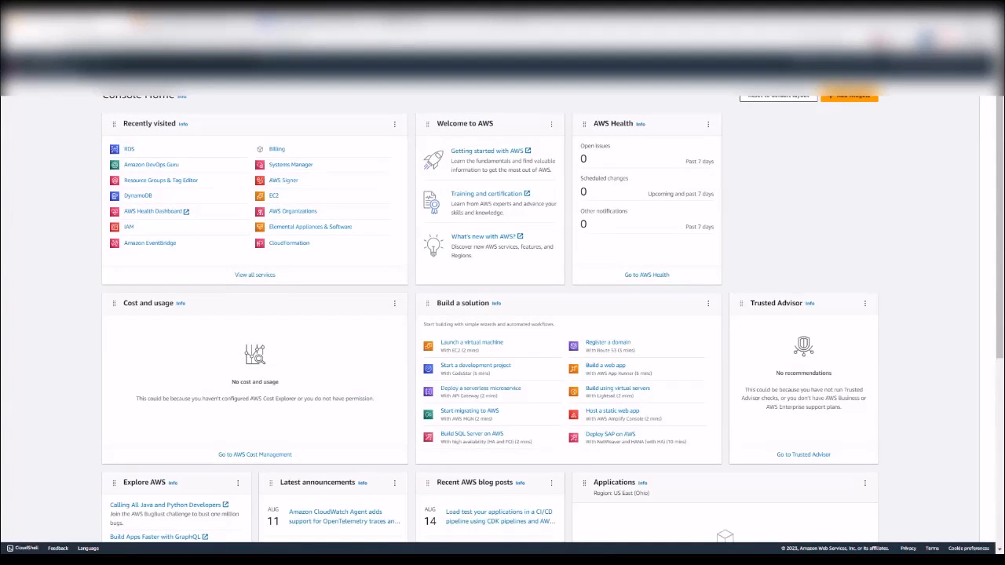
Step: Search Tag Editor for resources of type AWS::RDS::DBInstance
{"action": "key", "text": "ctrl+v"}
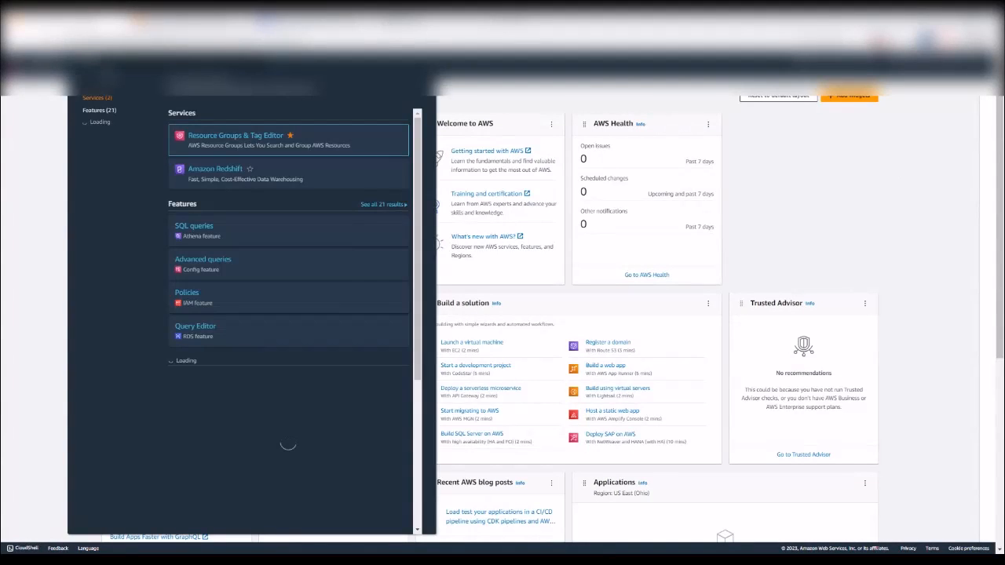
{"action": "left_click", "coordinate": [243, 144]}
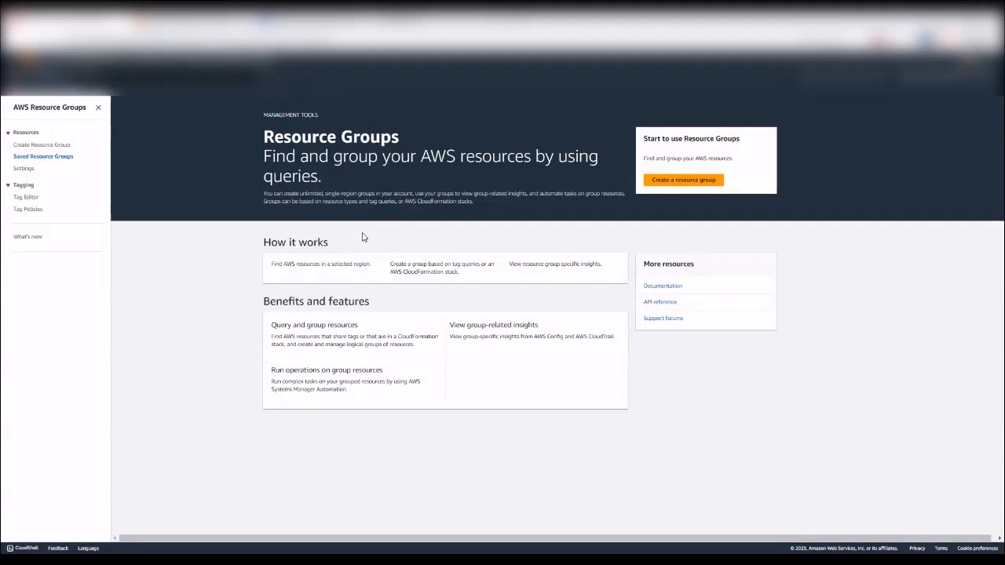
{"action": "left_click", "coordinate": [27, 198]}
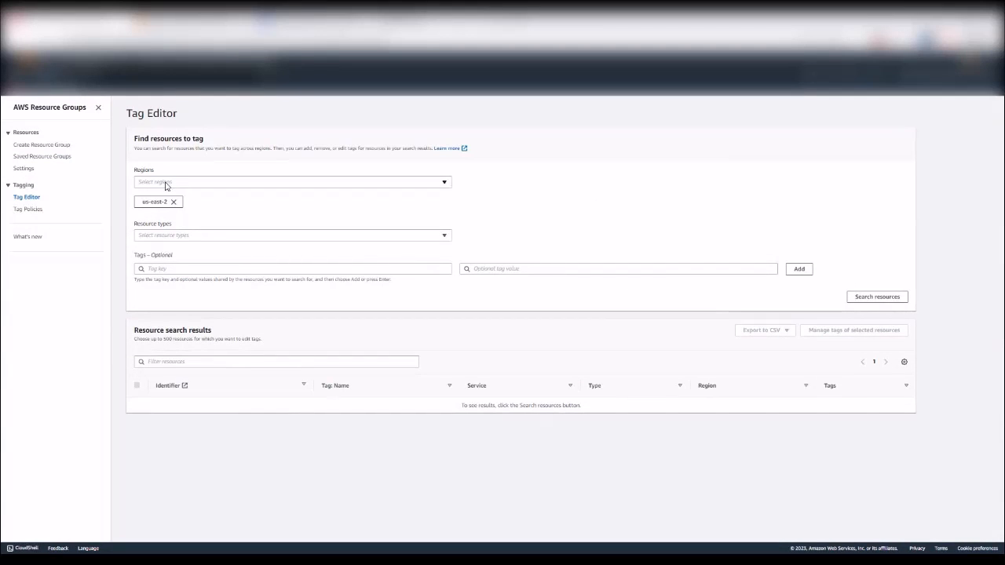
{"action": "left_click", "coordinate": [156, 235]}
{"action": "type", "text": "rds"}
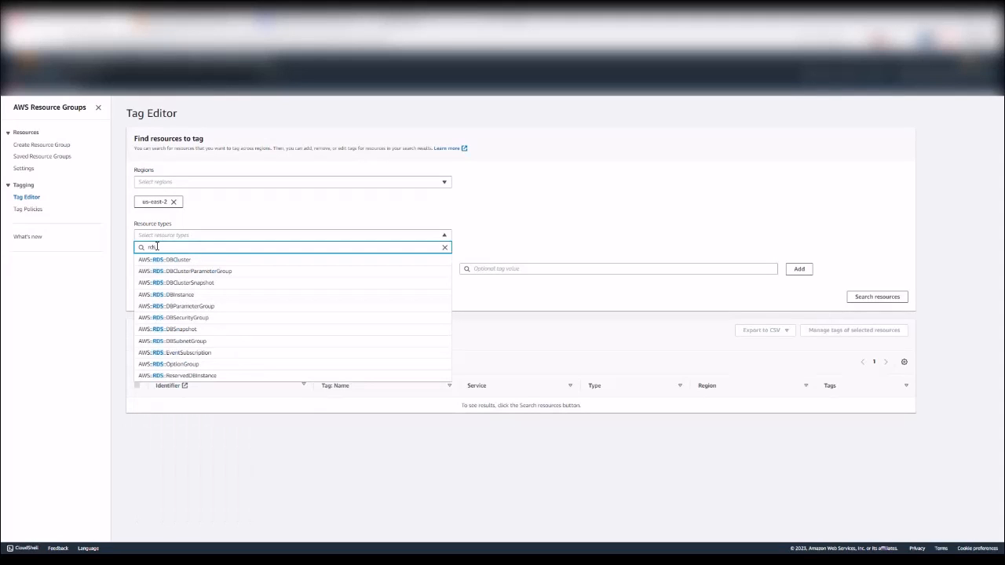
{"action": "left_click", "coordinate": [187, 294]}
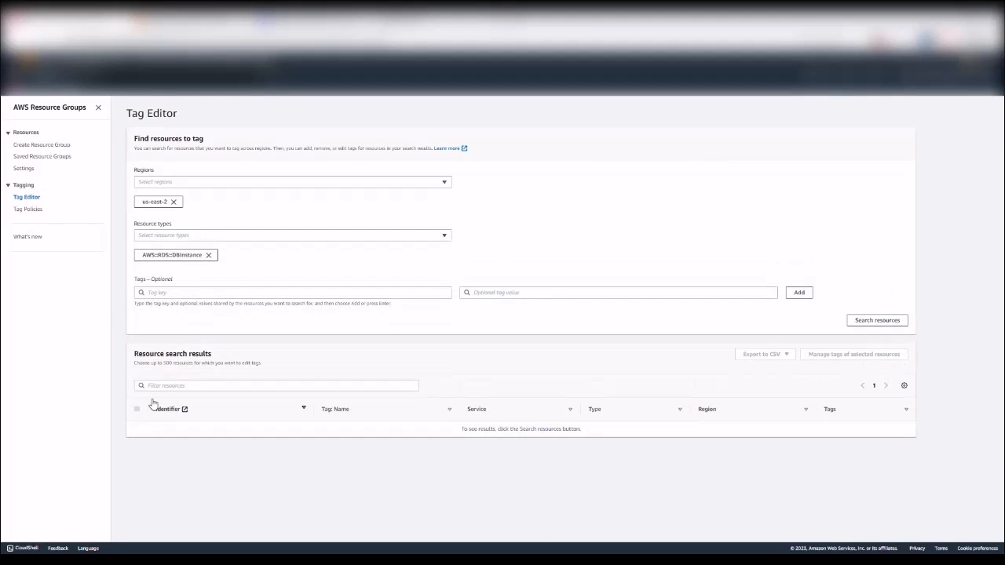
{"action": "left_click", "coordinate": [879, 320]}
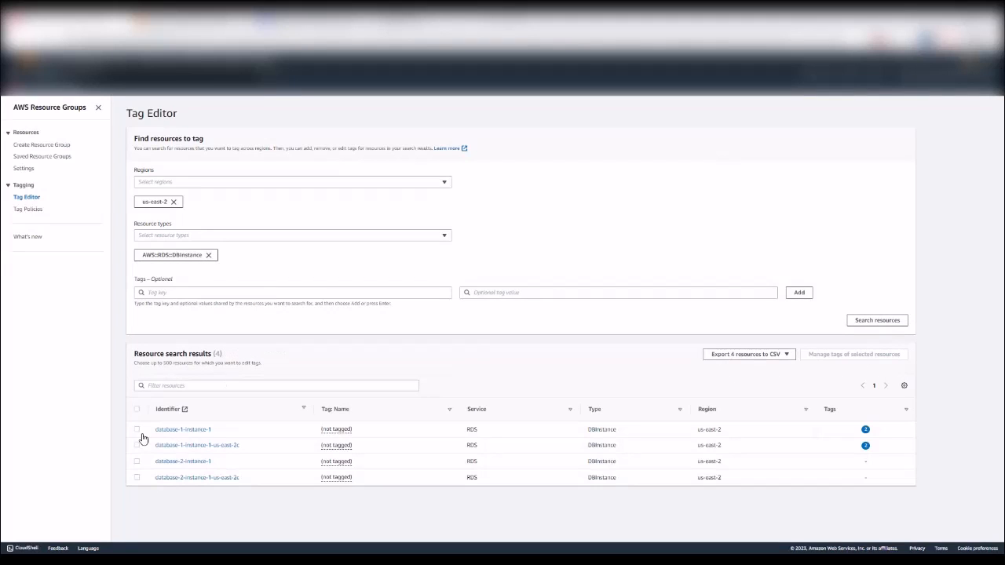
Step: Select database-2-instance-1 and database-2-instance-1-us-east-2c and add a new tag row to them
{"action": "left_click", "coordinate": [137, 429]}
{"action": "left_click", "coordinate": [137, 445]}
{"action": "left_click", "coordinate": [136, 460]}
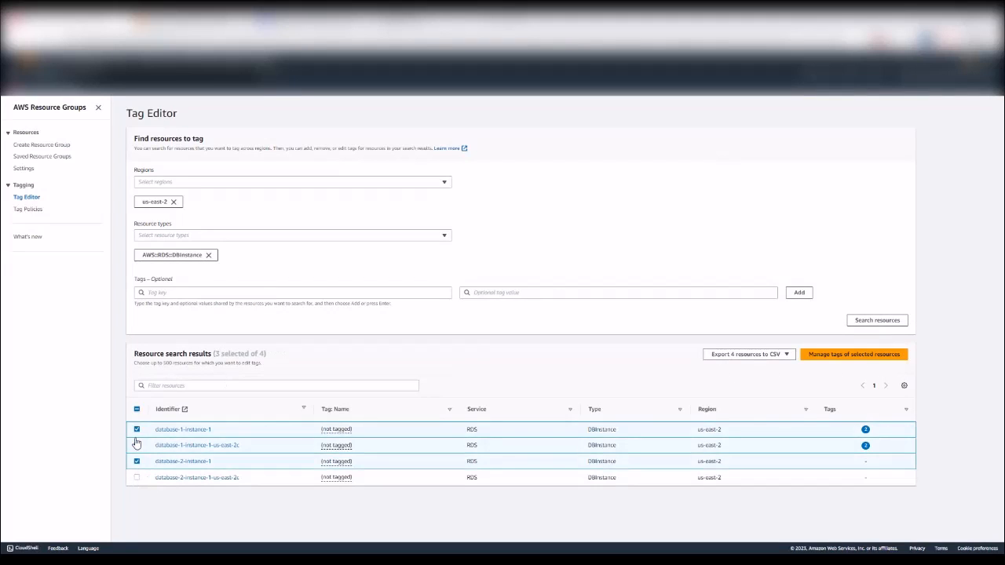
{"action": "left_click", "coordinate": [137, 429]}
{"action": "left_click", "coordinate": [136, 445]}
{"action": "left_click", "coordinate": [136, 477]}
{"action": "left_click", "coordinate": [873, 358]}
{"action": "left_click", "coordinate": [142, 316]}
{"action": "left_click", "coordinate": [197, 310]}
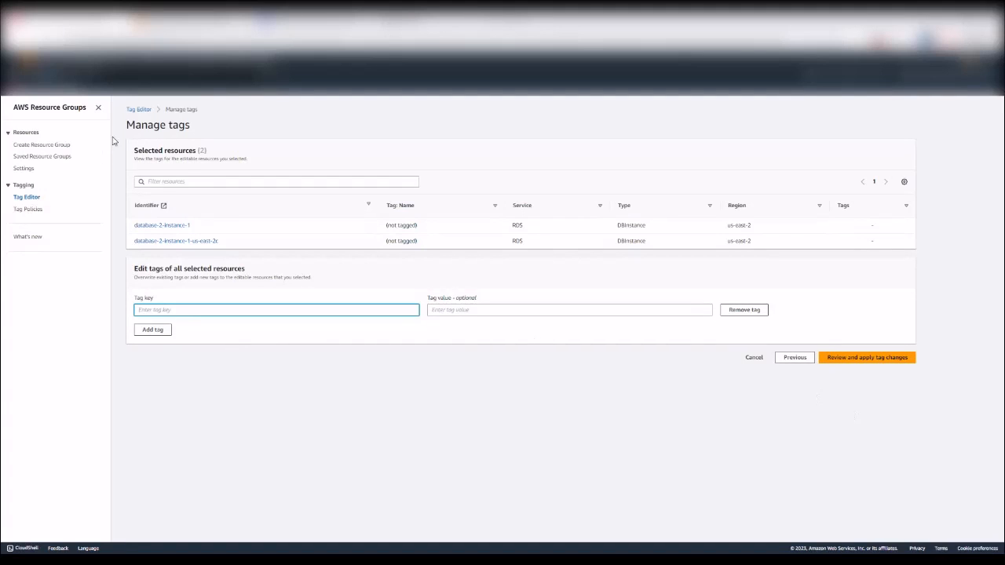
{"action": "left_click", "coordinate": [184, 76]}
{"action": "type", "text": "de"}
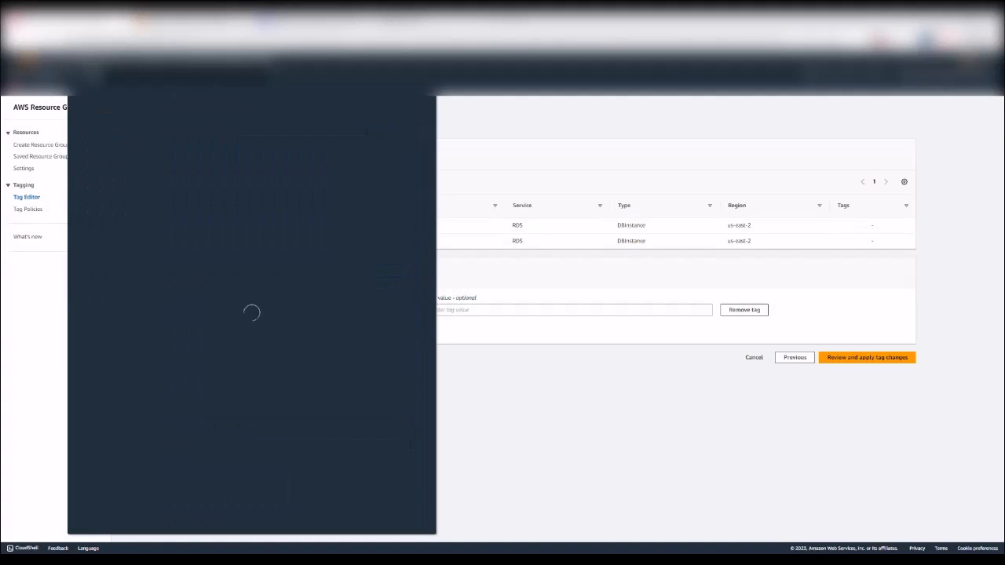
Step: Edit DevOps Guru's analyzed resources, reviewing the chosen tag values database-1 and dynamodbexample
{"action": "left_click", "coordinate": [212, 155]}
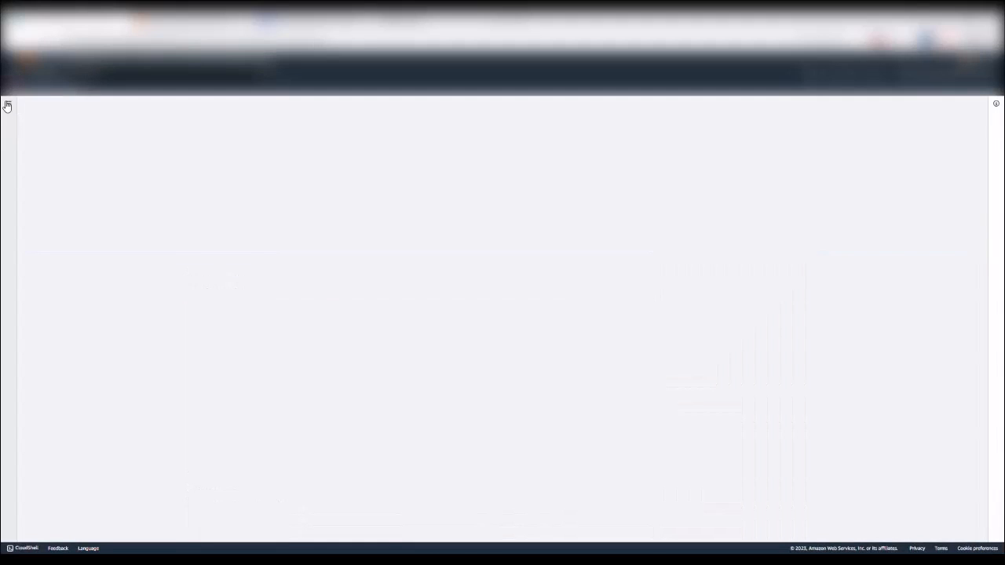
{"action": "left_click", "coordinate": [7, 105]}
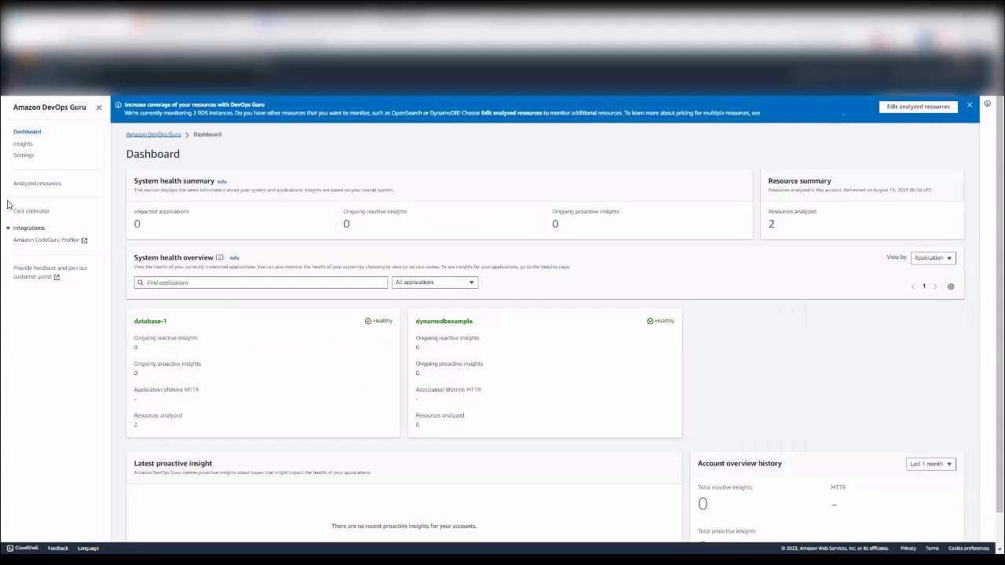
{"action": "left_click", "coordinate": [41, 184]}
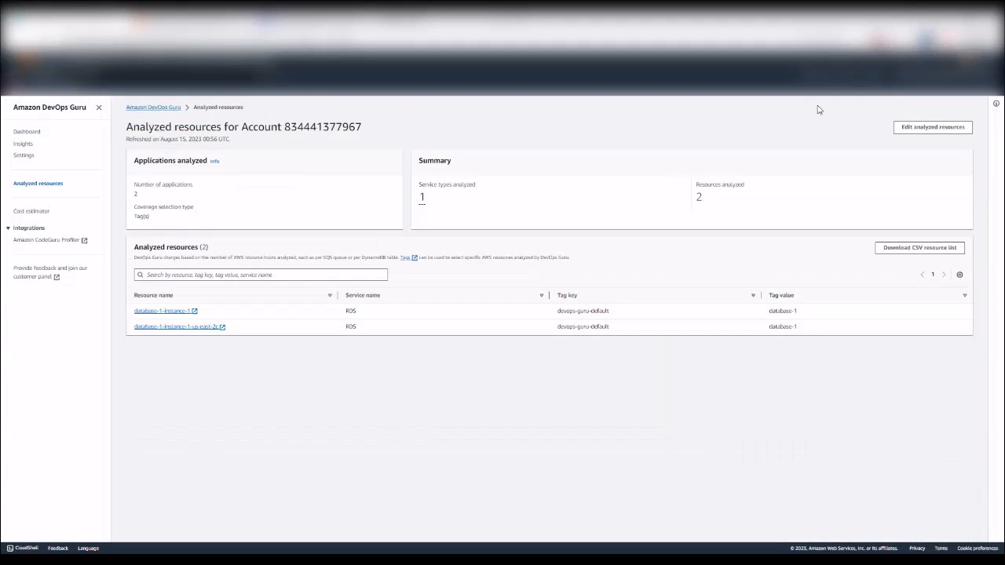
{"action": "left_click", "coordinate": [926, 128]}
{"action": "scroll", "coordinate": [455, 309], "scroll_direction": "down", "scroll_amount": 2}
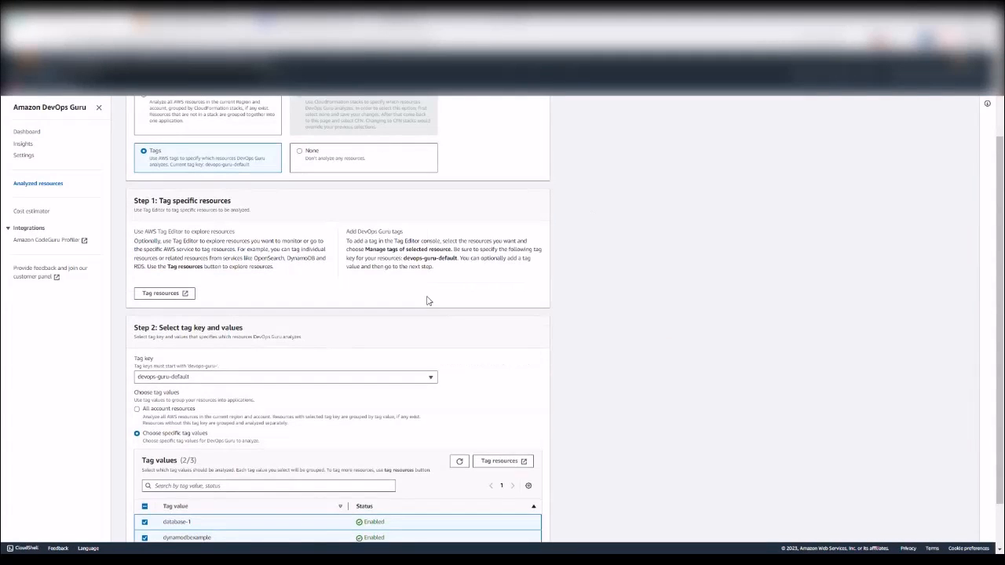
{"action": "scroll", "coordinate": [286, 307], "scroll_direction": "down", "scroll_amount": 1}
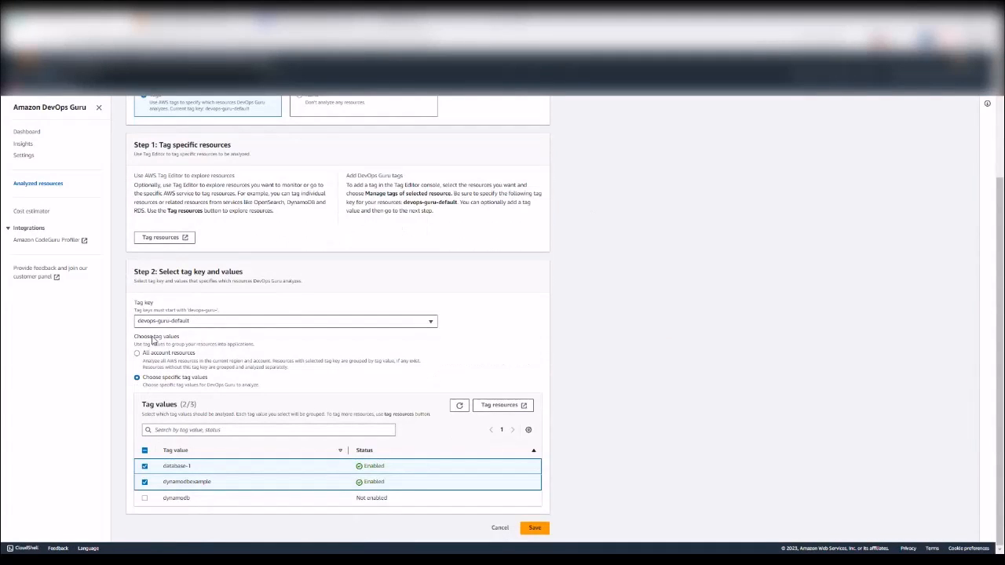
{"action": "scroll", "coordinate": [157, 397], "scroll_direction": "up", "scroll_amount": 2}
{"action": "scroll", "coordinate": [181, 421], "scroll_direction": "down", "scroll_amount": 1}
{"action": "scroll", "coordinate": [181, 421], "scroll_direction": "down", "scroll_amount": 1}
{"action": "scroll", "coordinate": [367, 364], "scroll_direction": "up", "scroll_amount": 3}
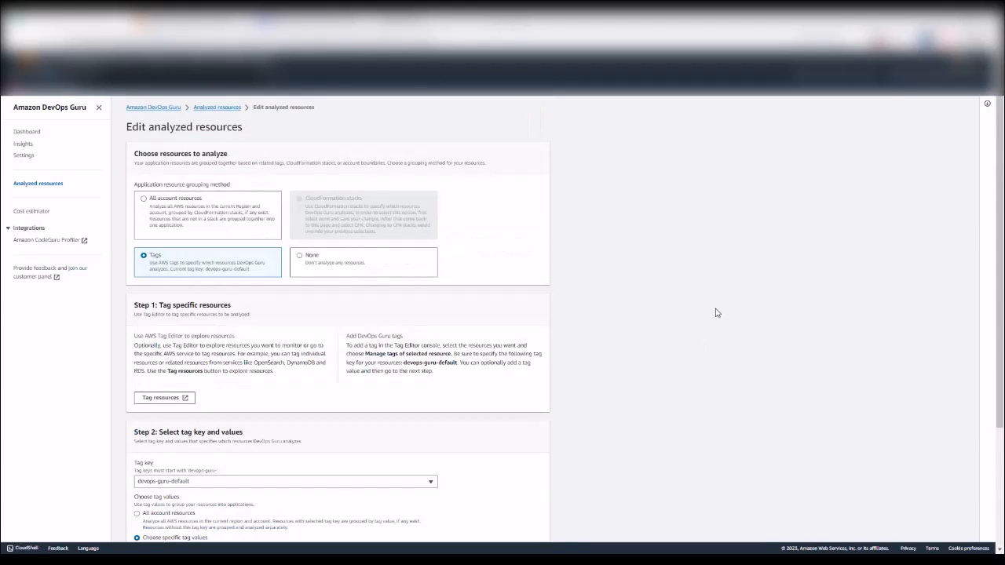